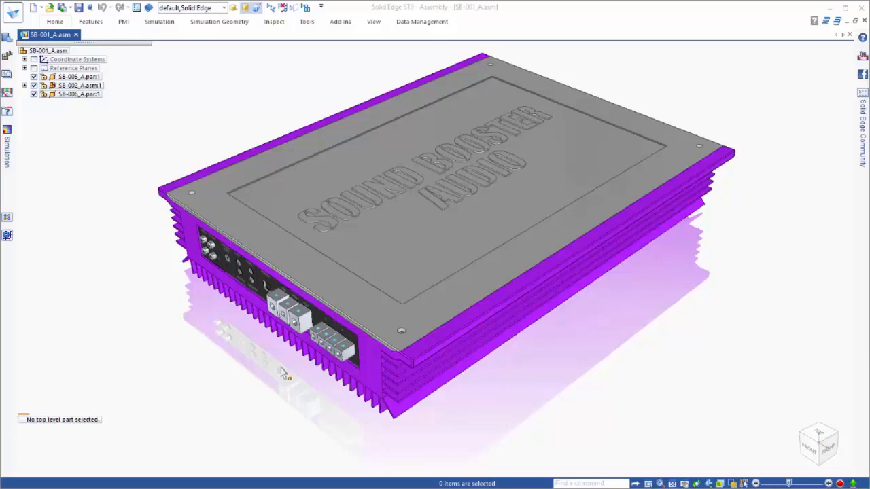
- Hide the top cover part SB-006_A to inspect the circuit board components inside the amplifier housing
{"action": "scroll", "coordinate": [289, 370], "scroll_direction": "down", "scroll_amount": 2}
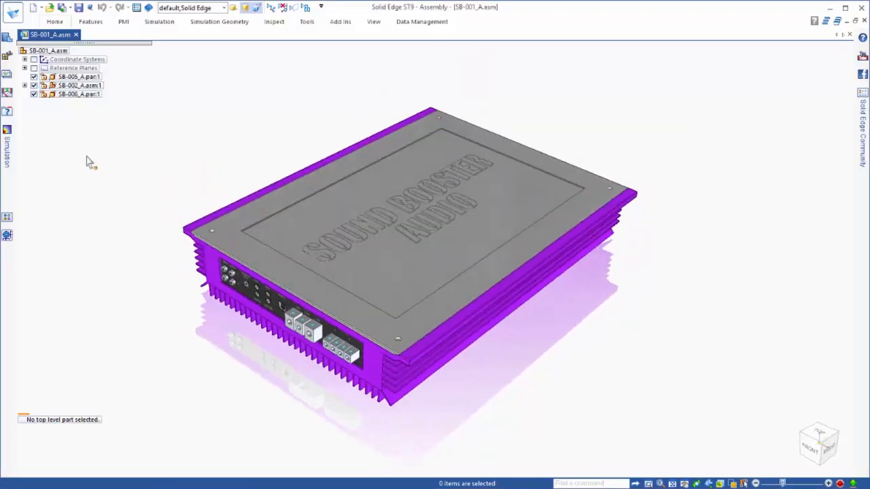
{"action": "left_click", "coordinate": [34, 95]}
{"action": "scroll", "coordinate": [234, 371], "scroll_direction": "up", "scroll_amount": 1}
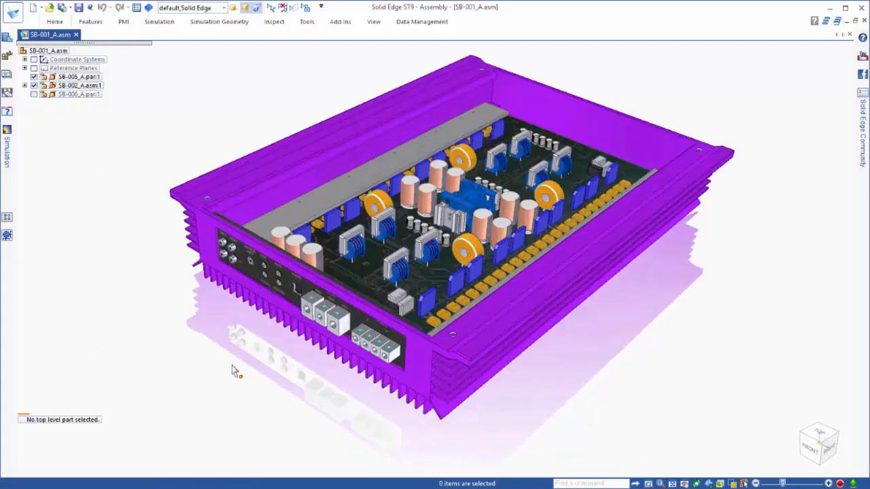
{"action": "middle_click_drag", "start_coordinate": [349, 379], "coordinate": [334, 368]}
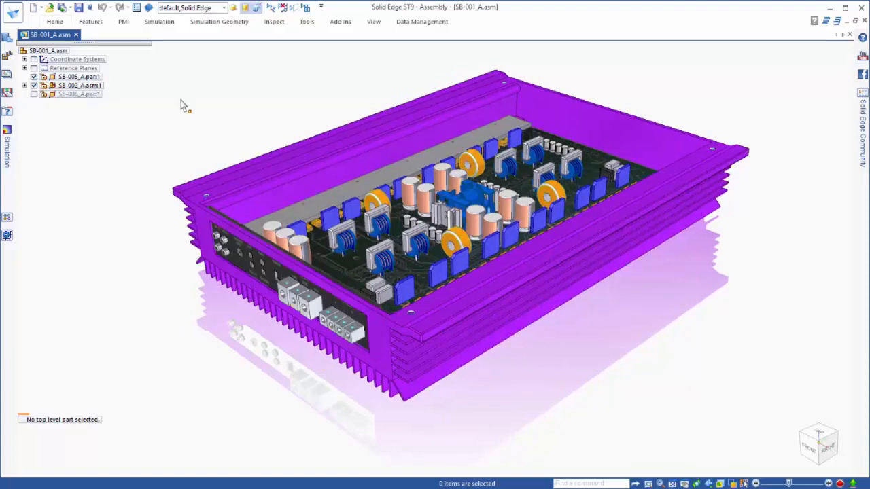
- Apply only the Components Off display configuration to the assembly
{"action": "left_click", "coordinate": [224, 8]}
{"action": "left_click", "coordinate": [211, 23]}
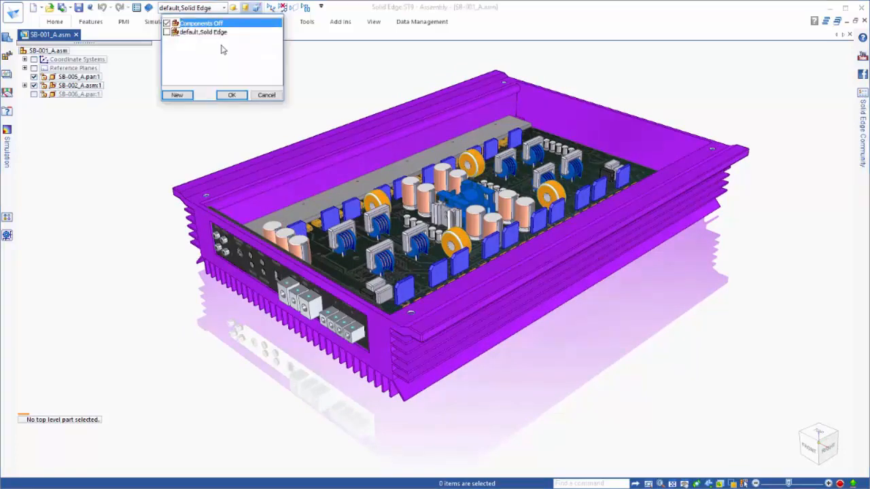
{"action": "left_click", "coordinate": [231, 95]}
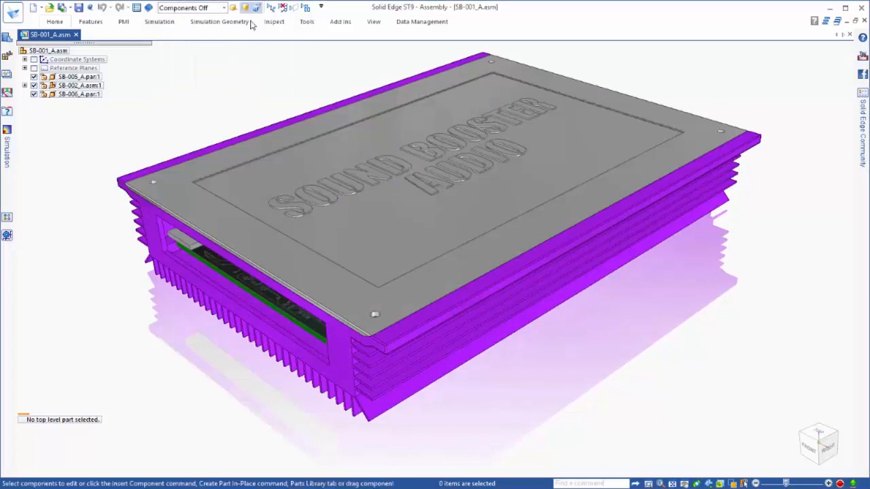
- Open the top cover part SB-006_A for in-place editing within the assembly
{"action": "middle_click_drag", "start_coordinate": [330, 245], "coordinate": [473, 348]}
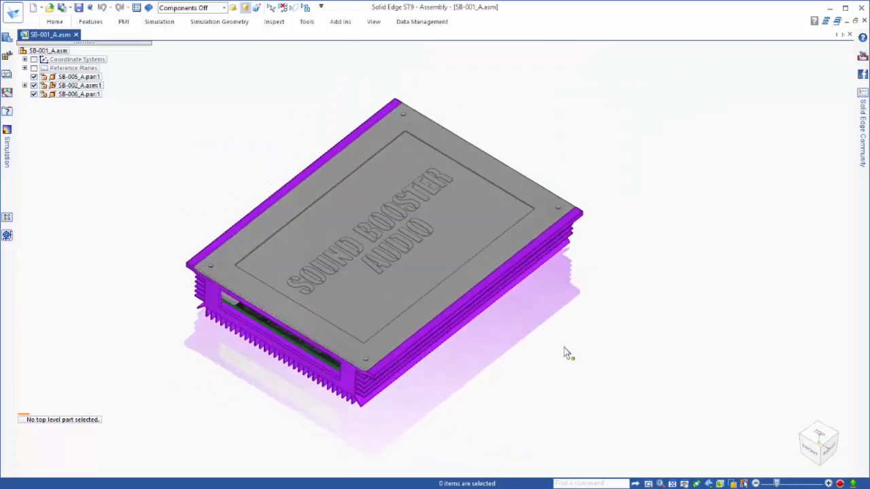
{"action": "scroll", "coordinate": [73, 281], "scroll_direction": "up", "scroll_amount": 1}
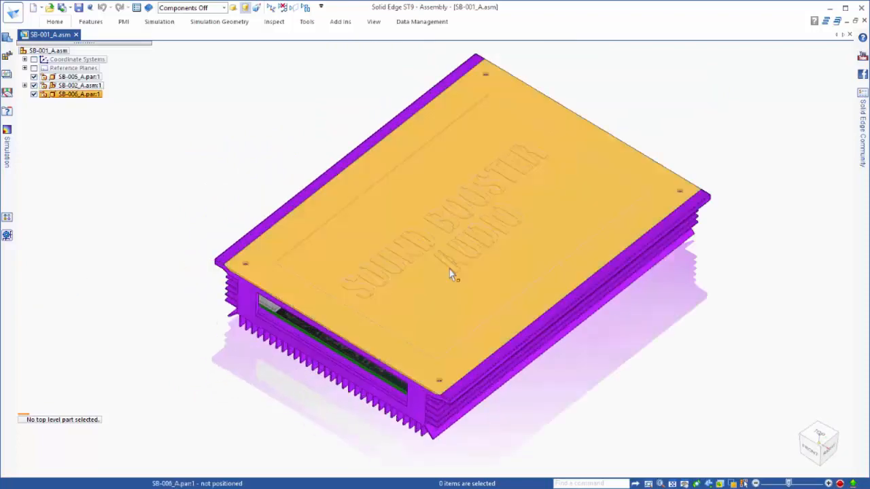
{"action": "left_click", "coordinate": [452, 274]}
{"action": "left_click", "coordinate": [187, 92]}
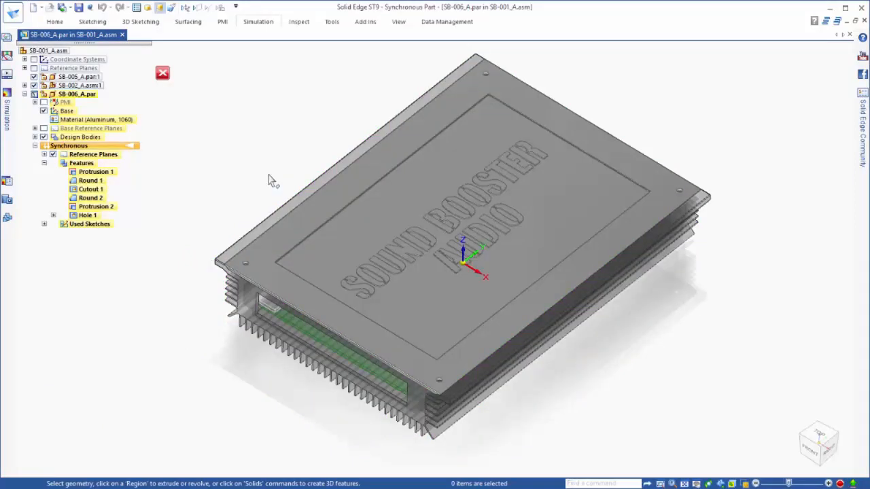
- Detach Cutout 1, Round 2 and Protrusion 2 from the cover and return to the assembly
{"action": "left_click", "coordinate": [95, 190]}
{"action": "left_click", "coordinate": [95, 206], "text": "shift"}
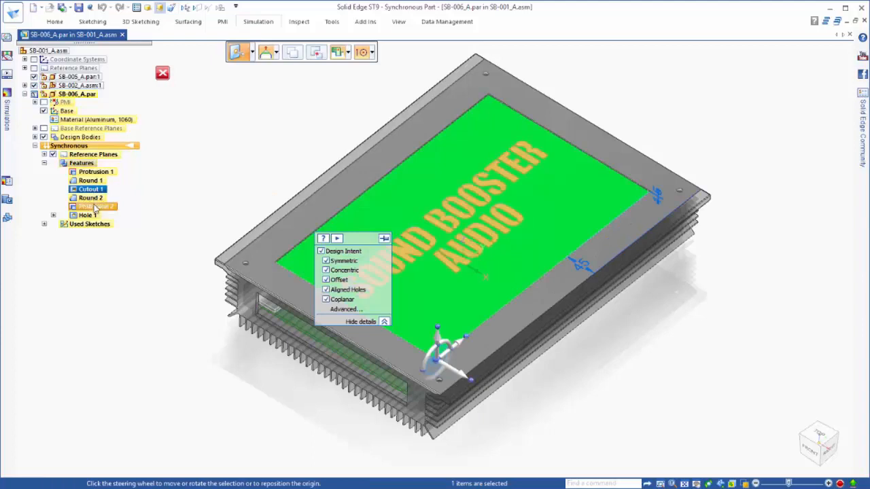
{"action": "right_click", "coordinate": [96, 207]}
{"action": "left_click", "coordinate": [121, 338]}
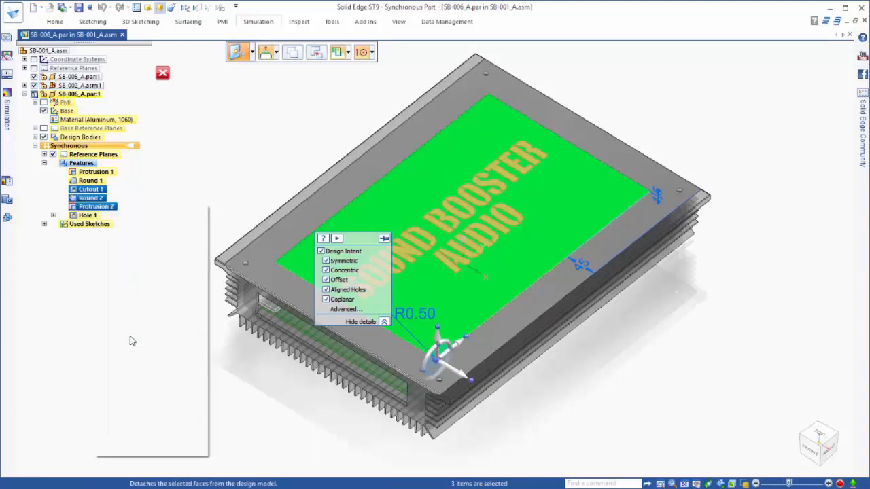
{"action": "left_click", "coordinate": [163, 73]}
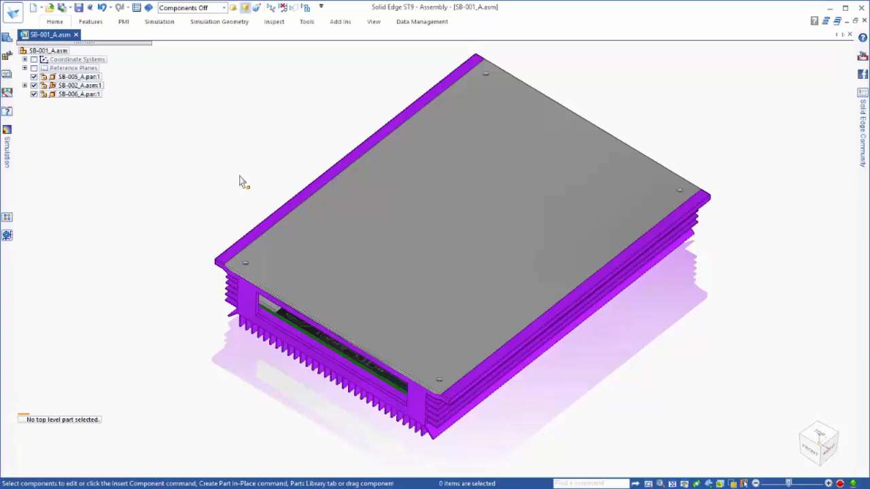
- Create a Steady State Heat Transfer study and include all of the assembly's displayed components as its geometry
{"action": "left_click", "coordinate": [6, 154]}
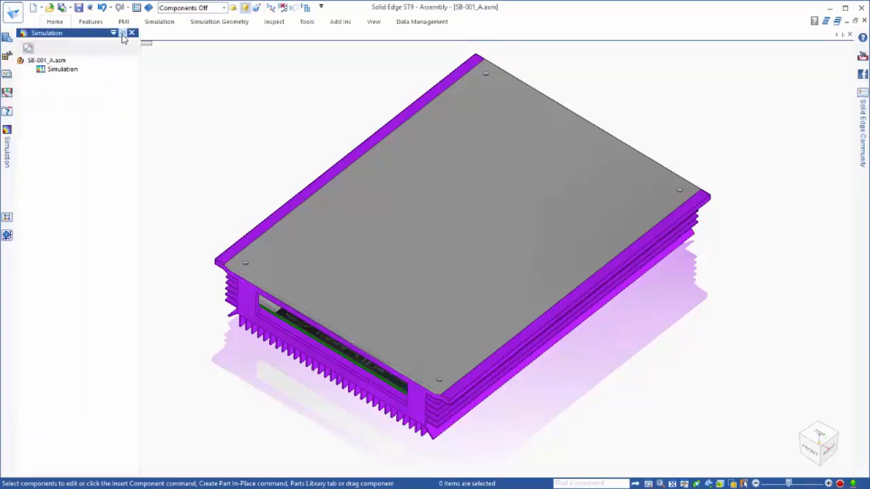
{"action": "left_click", "coordinate": [122, 34]}
{"action": "right_click", "coordinate": [47, 86]}
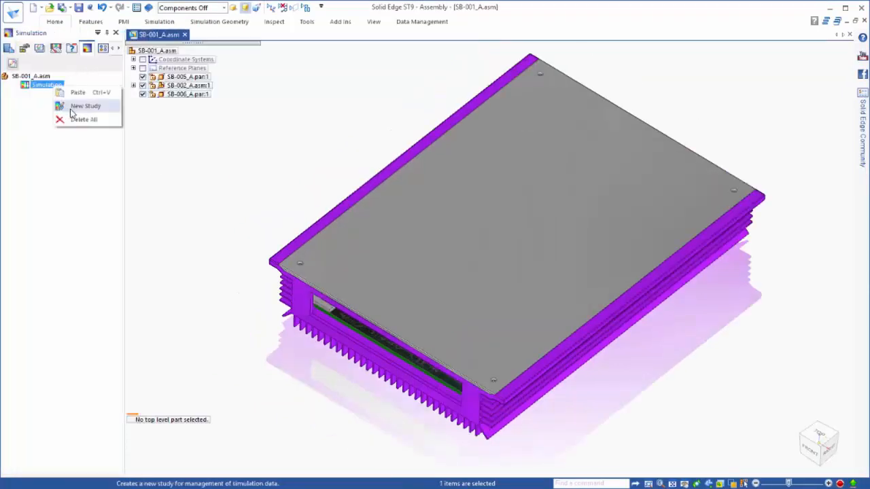
{"action": "left_click", "coordinate": [75, 108]}
{"action": "left_click", "coordinate": [383, 246]}
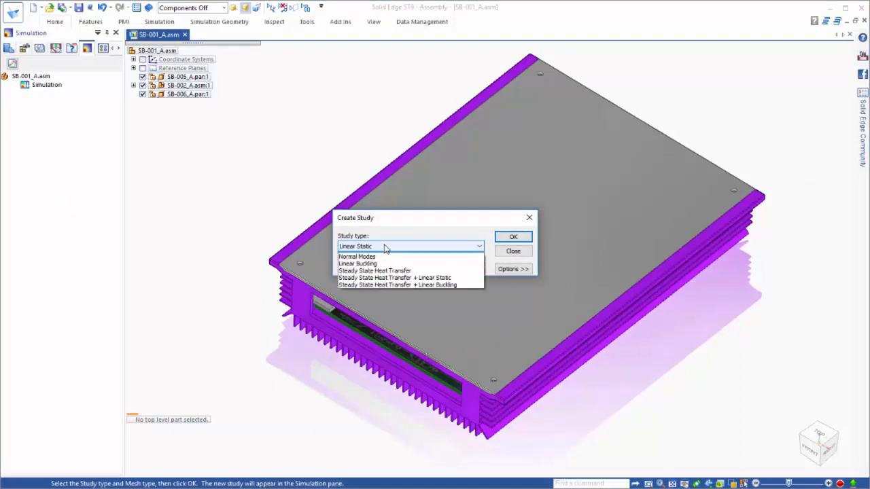
{"action": "left_click", "coordinate": [389, 272]}
{"action": "left_click", "coordinate": [513, 237]}
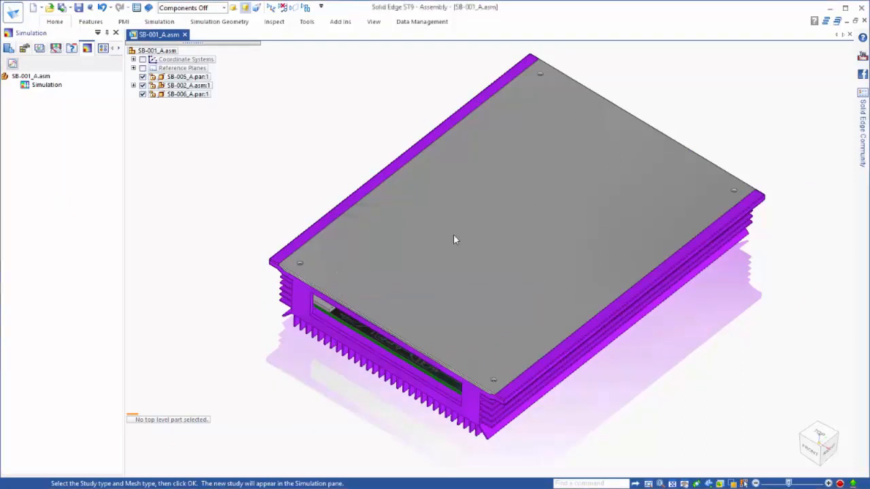
{"action": "left_click_drag", "start_coordinate": [760, 61], "coordinate": [261, 441]}
{"action": "right_click", "coordinate": [264, 238]}
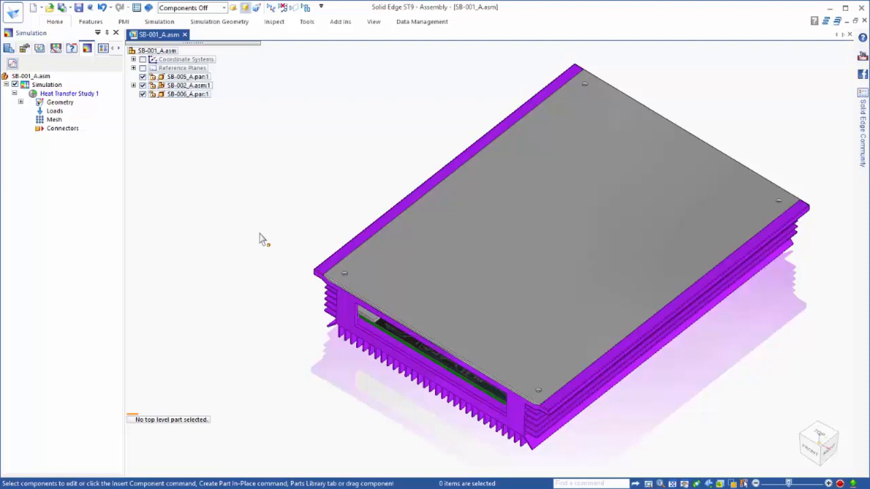
- Add a default body temperature load of 30 C to the entire model
{"action": "right_click", "coordinate": [55, 111]}
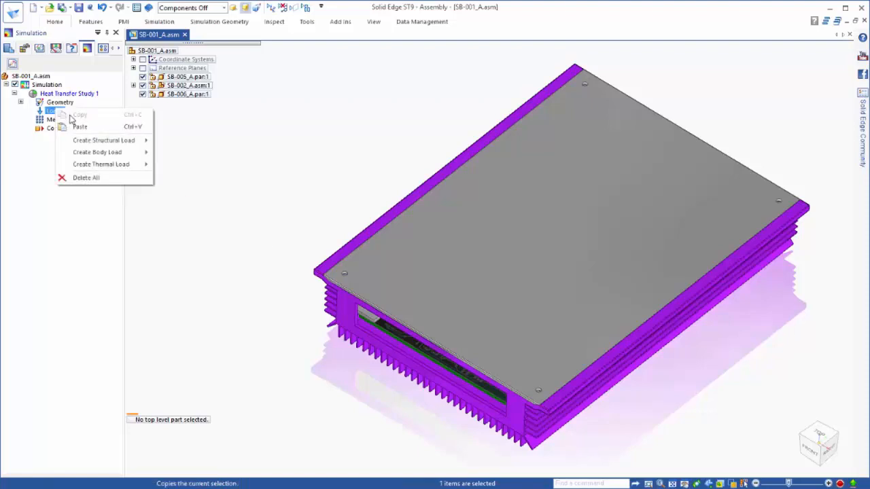
{"action": "mouse_move", "coordinate": [105, 154]}
{"action": "left_click", "coordinate": [181, 179]}
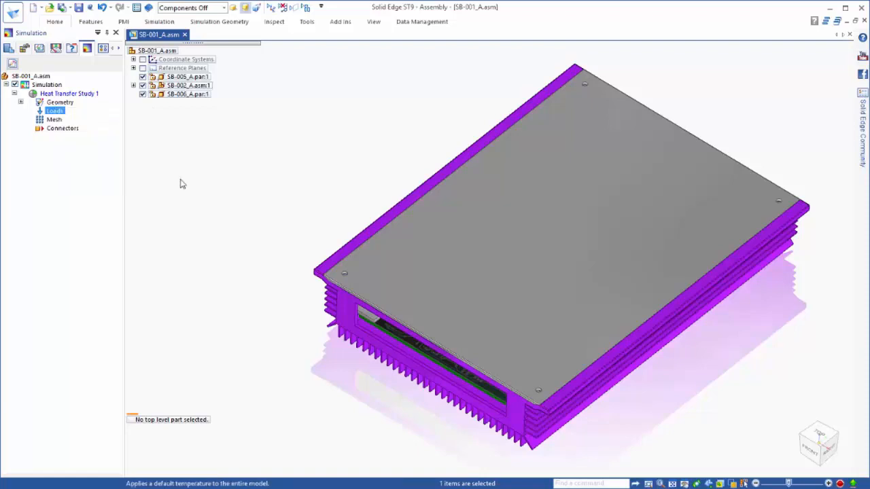
{"action": "type", "text": "30"}
{"action": "key", "text": "Return"}
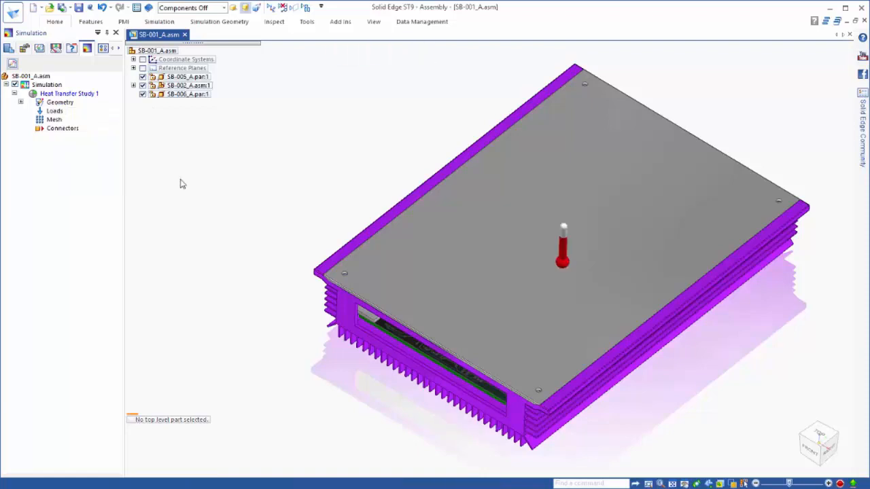
{"action": "left_click", "coordinate": [180, 180]}
- Apply a thermal temperature load of 80 C to the two long upper rim faces of the housing SB-005_A
{"action": "right_click", "coordinate": [55, 111]}
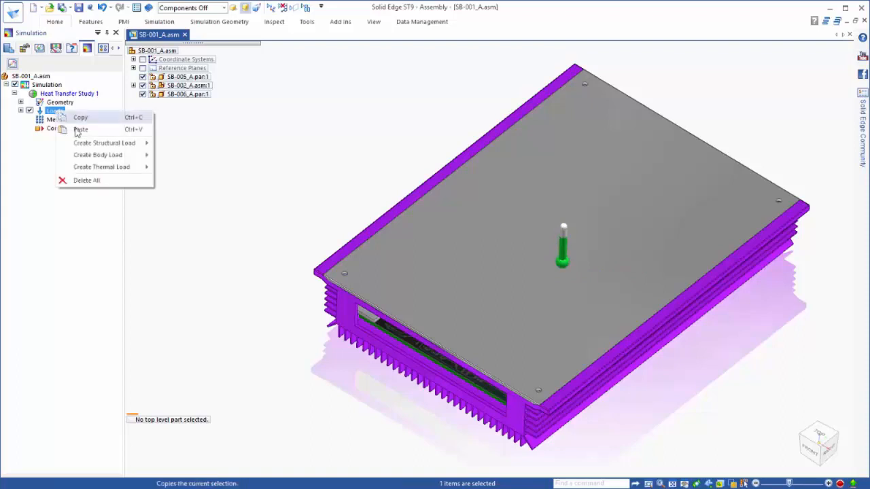
{"action": "mouse_move", "coordinate": [117, 167]}
{"action": "left_click", "coordinate": [176, 168]}
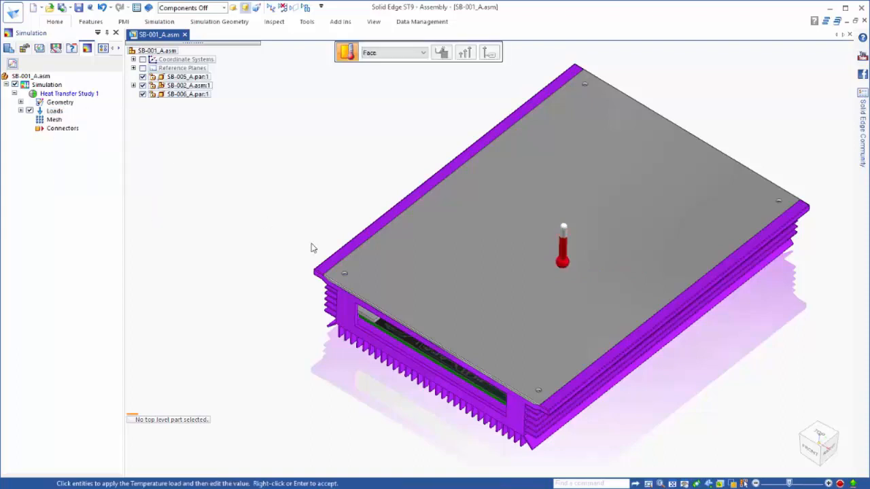
{"action": "left_click", "coordinate": [327, 269]}
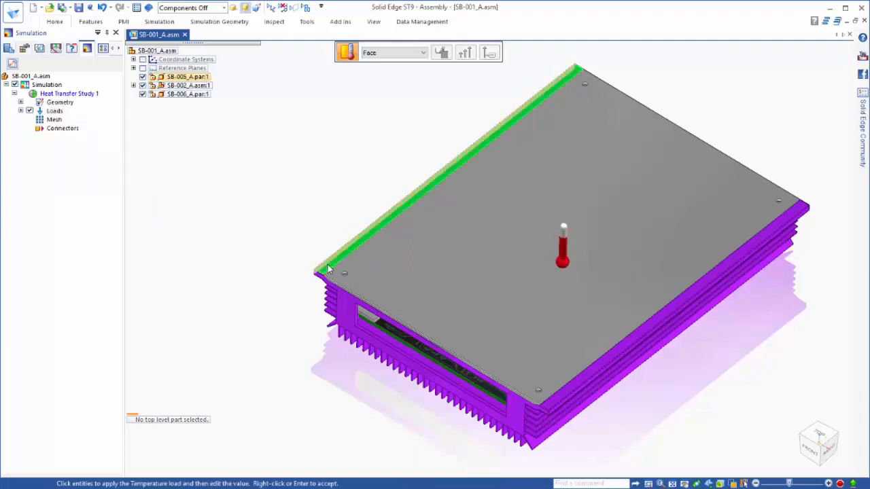
{"action": "left_click", "coordinate": [557, 401]}
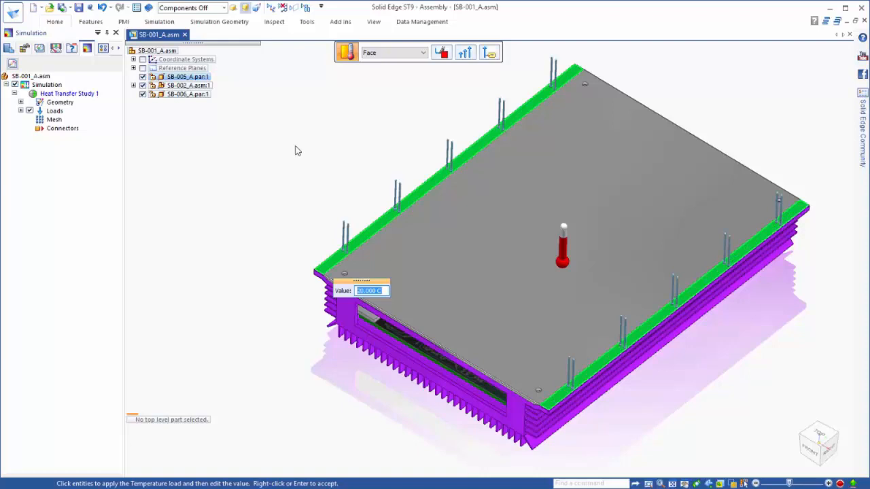
{"action": "type", "text": "80"}
{"action": "key", "text": "Return"}
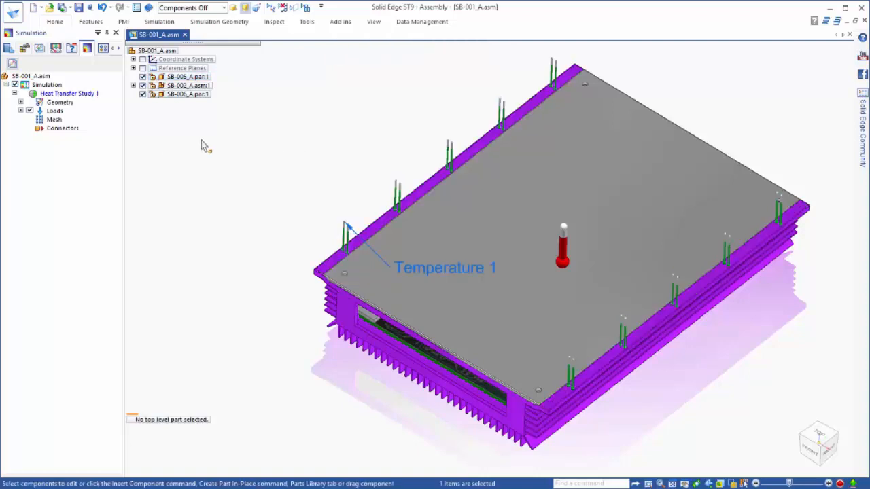
{"action": "left_click", "coordinate": [204, 146]}
- Apply a heat generation load of 25 W to the circuit board in subassembly SB-002_A
{"action": "right_click", "coordinate": [55, 110]}
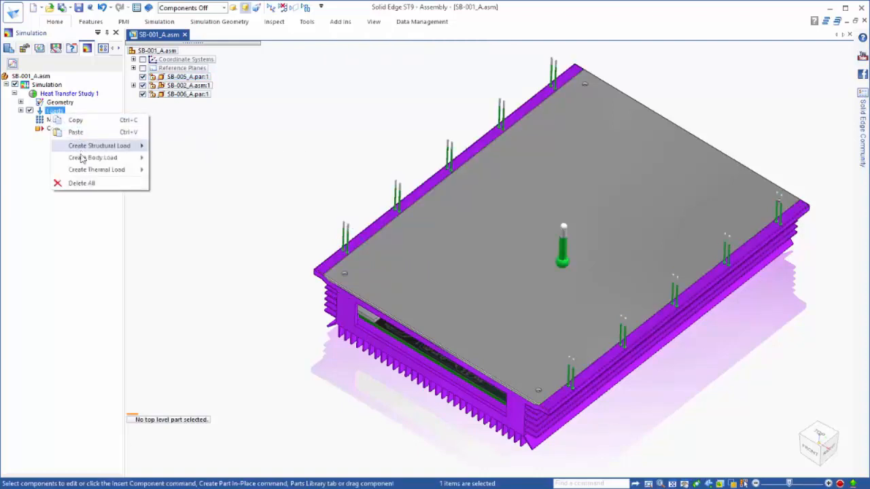
{"action": "mouse_move", "coordinate": [129, 169]}
{"action": "left_click", "coordinate": [185, 195]}
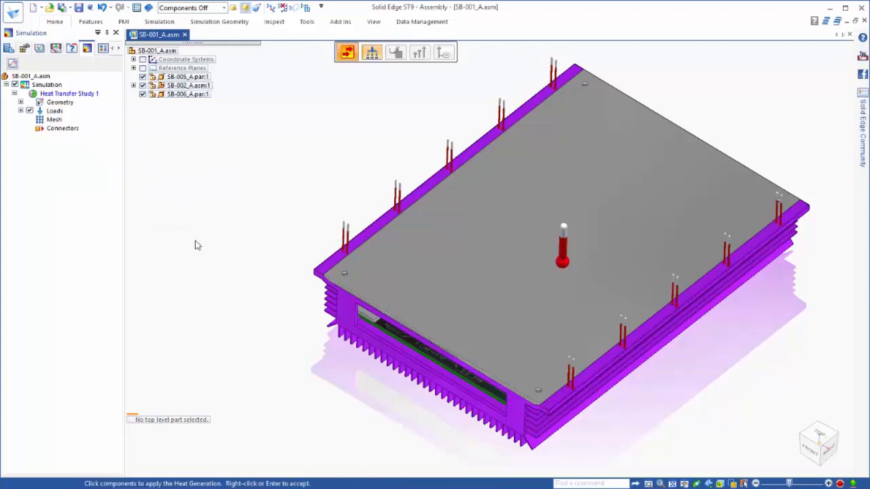
{"action": "left_click", "coordinate": [412, 350]}
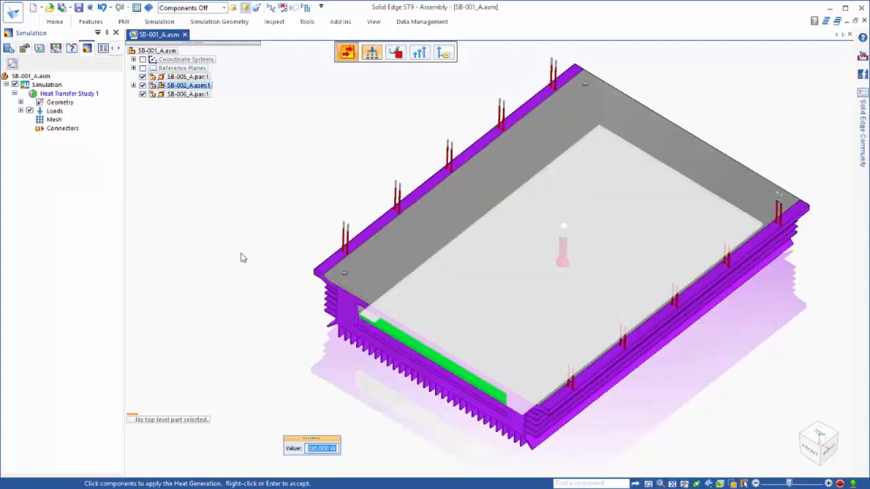
{"action": "type", "text": "25"}
{"action": "key", "text": "Return"}
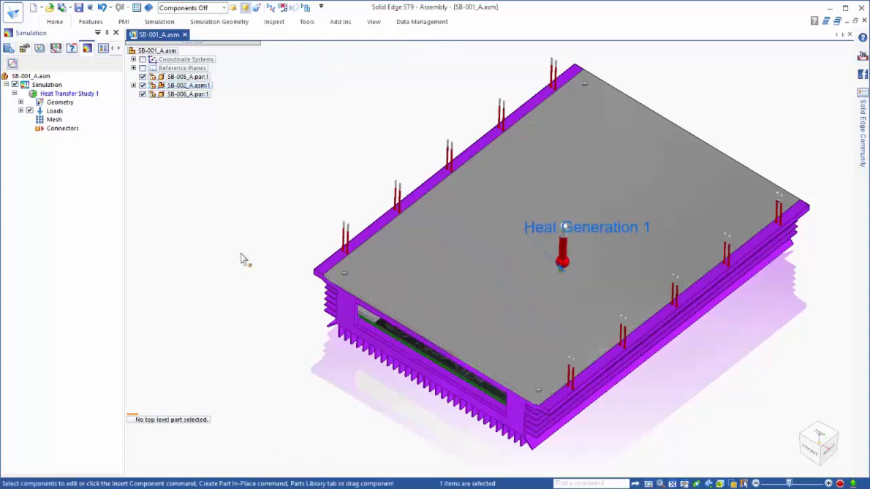
{"action": "left_click", "coordinate": [241, 255]}
- Hide the existing load symbols and apply a convection load with a 25 C ambient temperature to the housing's side and bottom cooling fin faces
{"action": "left_click", "coordinate": [30, 111]}
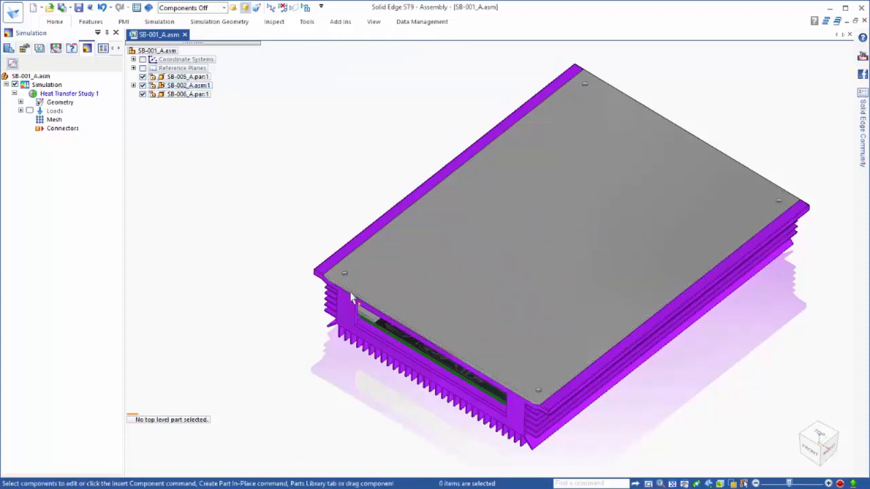
{"action": "left_click", "coordinate": [817, 448]}
{"action": "scroll", "coordinate": [651, 326], "scroll_direction": "down", "scroll_amount": 2}
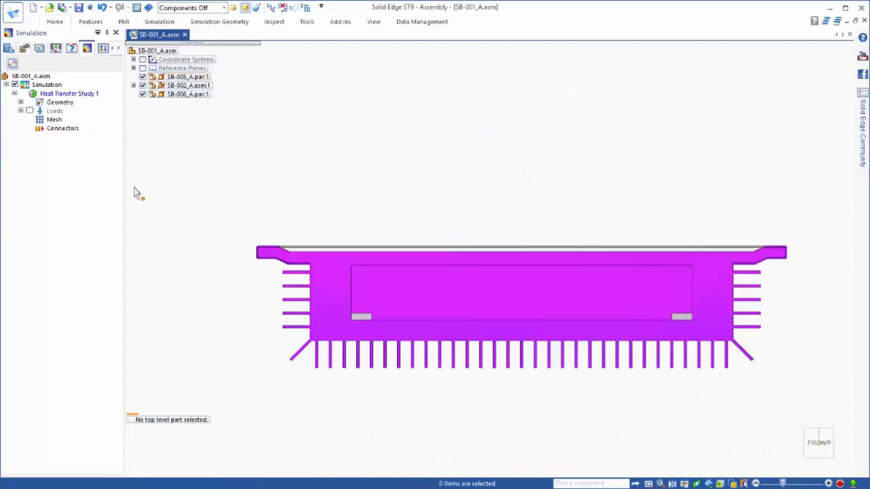
{"action": "right_click", "coordinate": [54, 111]}
{"action": "mouse_move", "coordinate": [118, 166]}
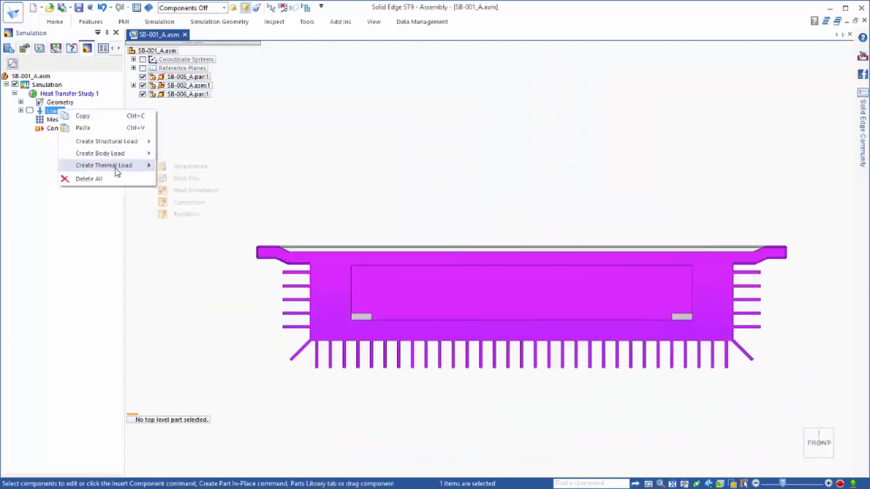
{"action": "left_click", "coordinate": [180, 203]}
{"action": "left_click_drag", "start_coordinate": [264, 396], "coordinate": [312, 270]}
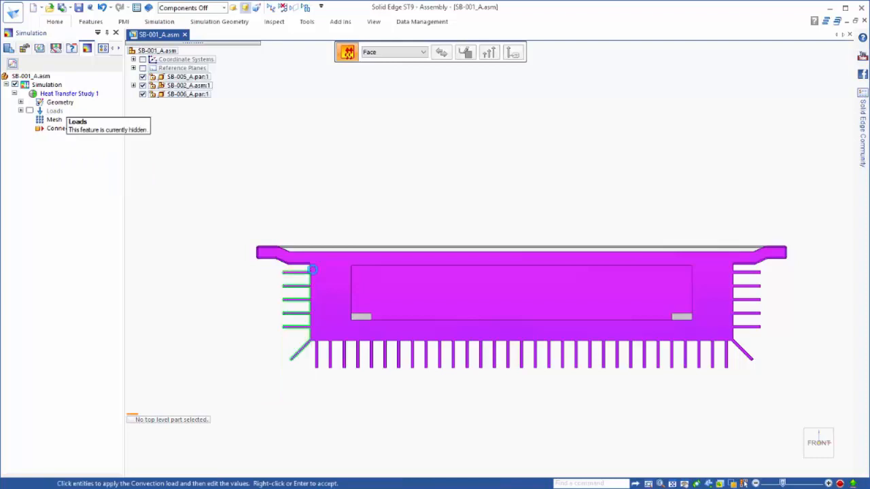
{"action": "left_click_drag", "start_coordinate": [781, 394], "coordinate": [730, 268]}
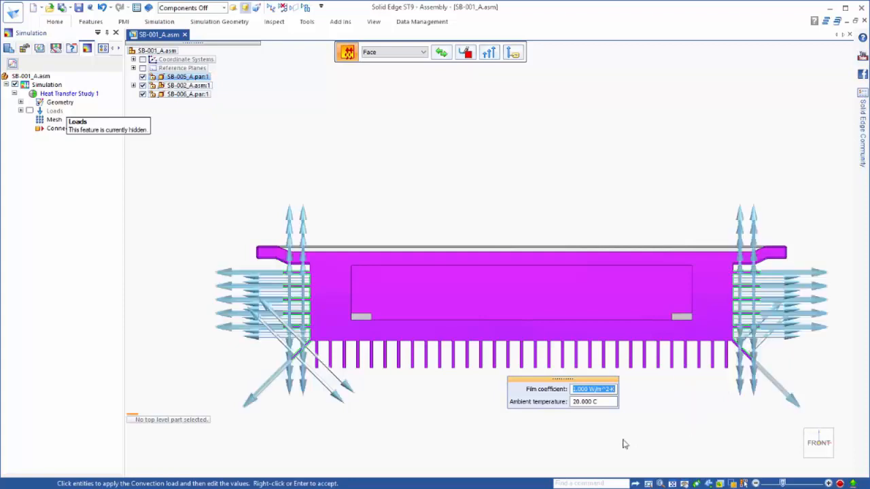
{"action": "left_click_drag", "start_coordinate": [261, 429], "coordinate": [773, 359]}
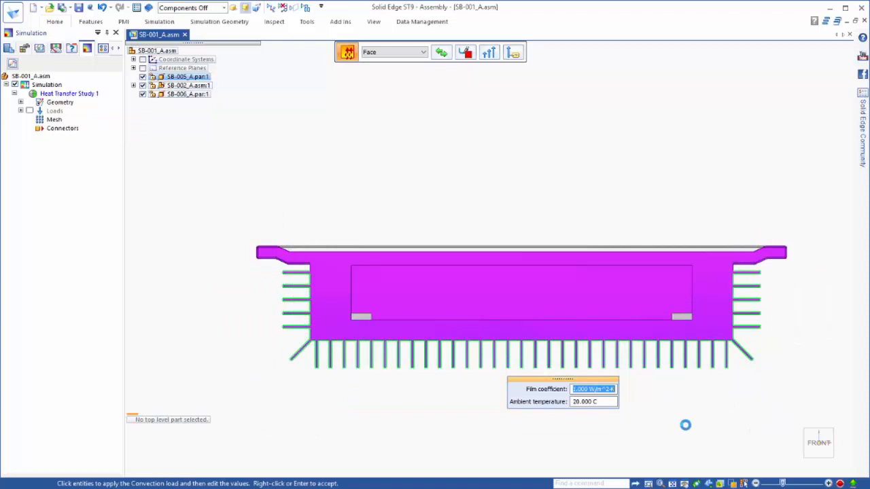
{"action": "left_click", "coordinate": [575, 402]}
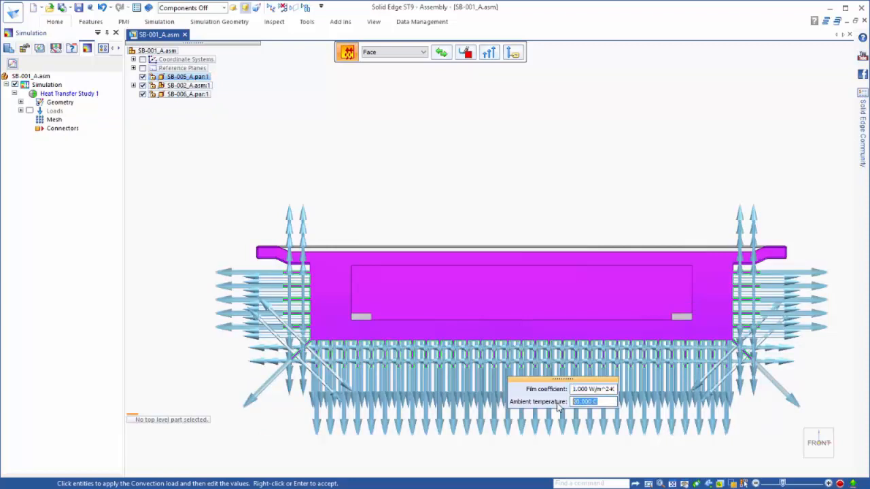
{"action": "type", "text": "25"}
{"action": "key", "text": "Return"}
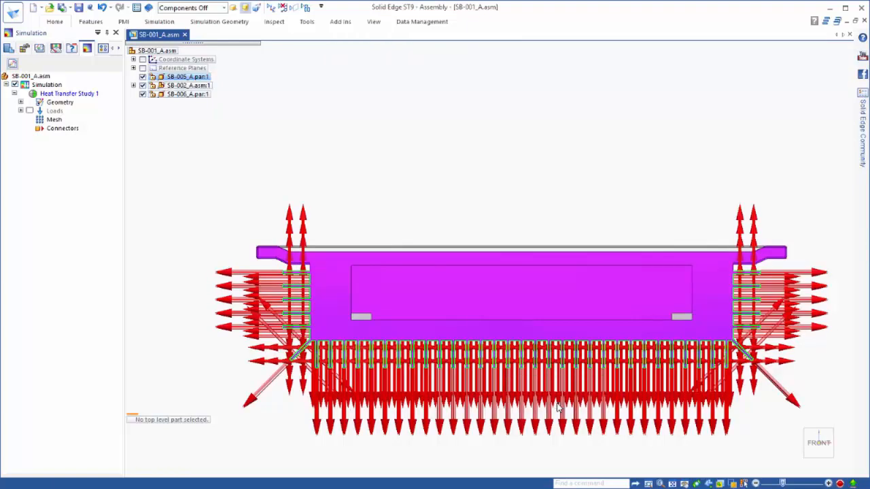
- Hide the load symbols and detect automatic glue connections between all components in the study
{"action": "left_click", "coordinate": [29, 111]}
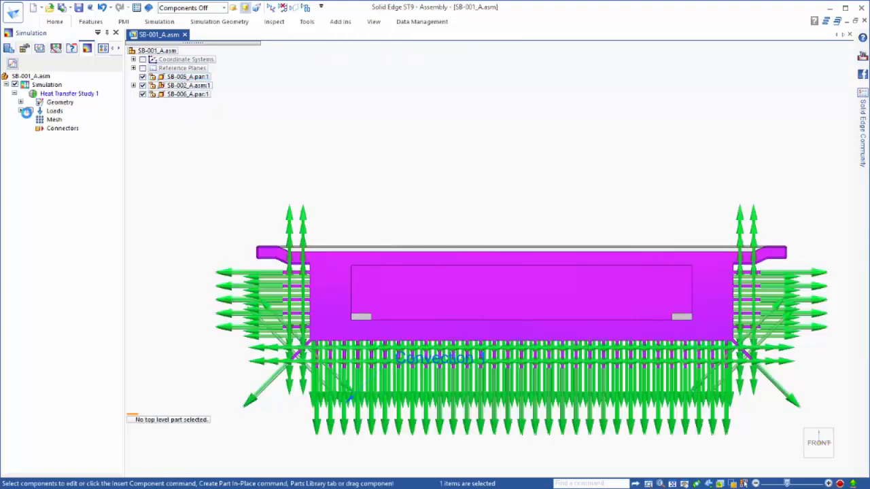
{"action": "left_click", "coordinate": [29, 110]}
{"action": "key", "text": "ctrl+i"}
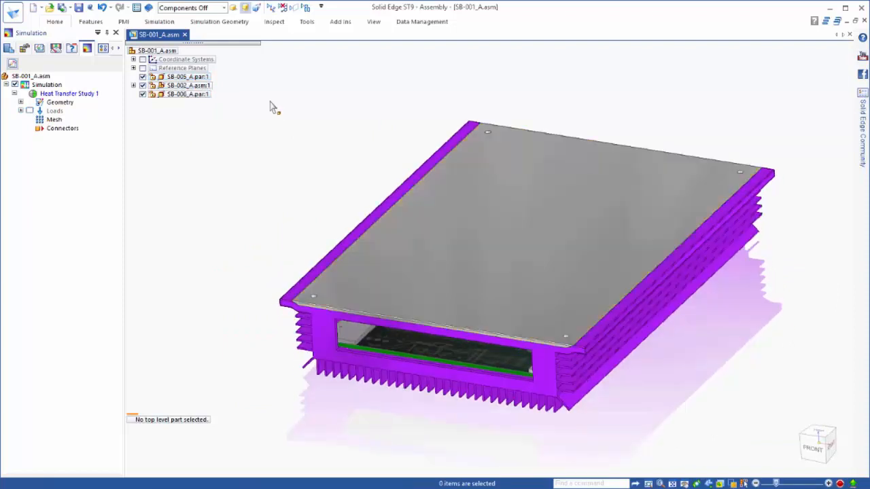
{"action": "right_click", "coordinate": [70, 133]}
{"action": "left_click", "coordinate": [116, 175]}
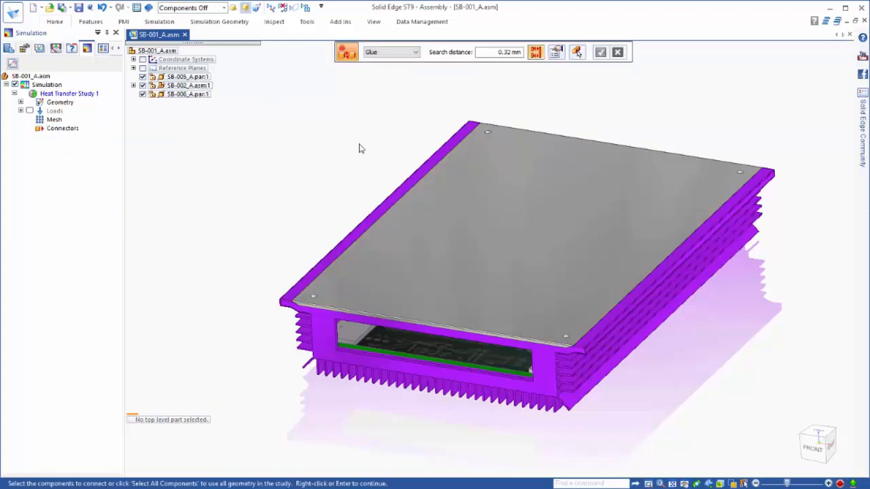
{"action": "left_click", "coordinate": [576, 52]}
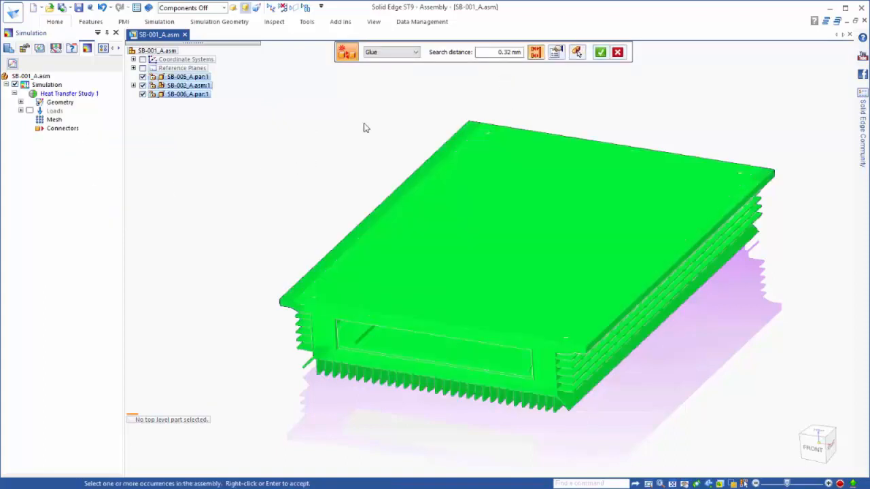
{"action": "right_click", "coordinate": [363, 127]}
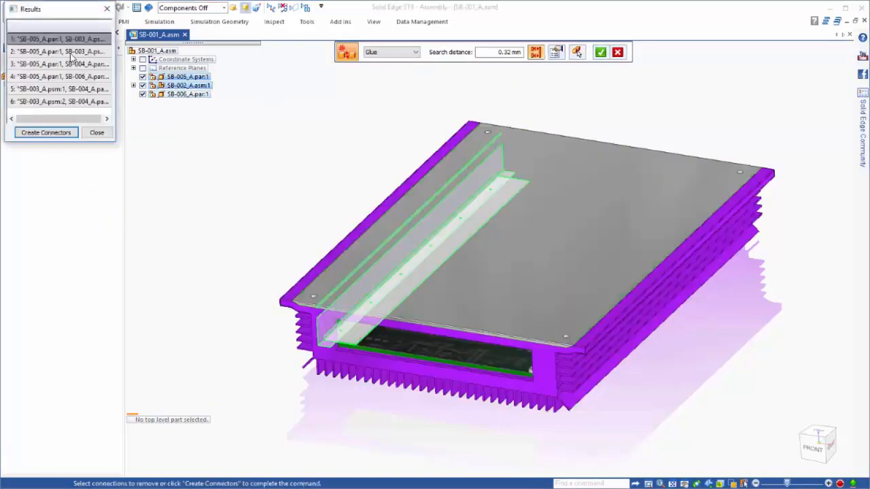
- Check each detected component pair and create all six glue connectors from the results
{"action": "left_click", "coordinate": [69, 52]}
{"action": "left_click", "coordinate": [68, 64]}
{"action": "left_click", "coordinate": [68, 77]}
{"action": "left_click", "coordinate": [67, 89]}
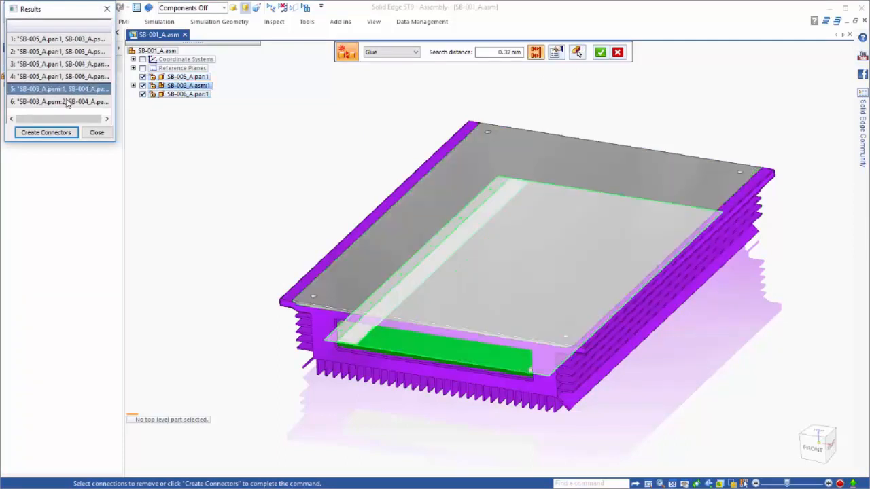
{"action": "left_click", "coordinate": [68, 102]}
{"action": "left_click", "coordinate": [46, 132]}
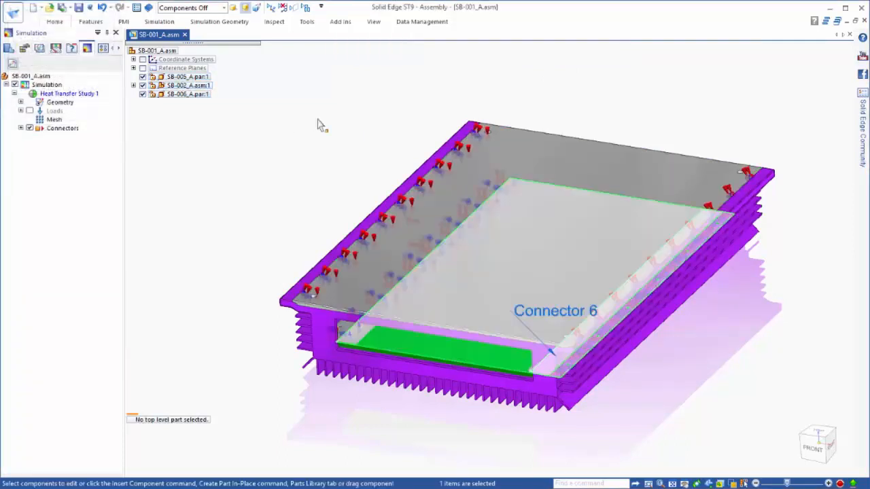
- Hide the connector symbols and refine the tetrahedral mesh to a subjective size of 20.06 mm
{"action": "left_click", "coordinate": [29, 128]}
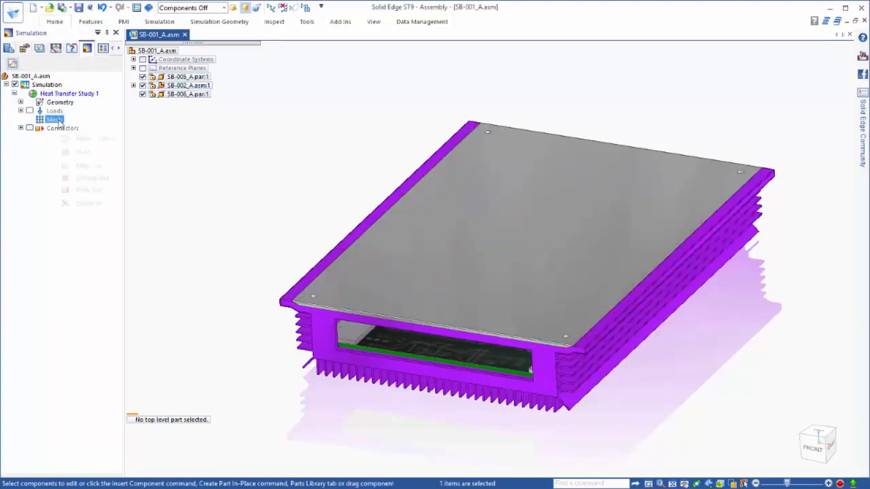
{"action": "right_click", "coordinate": [54, 118]}
{"action": "left_click", "coordinate": [67, 151]}
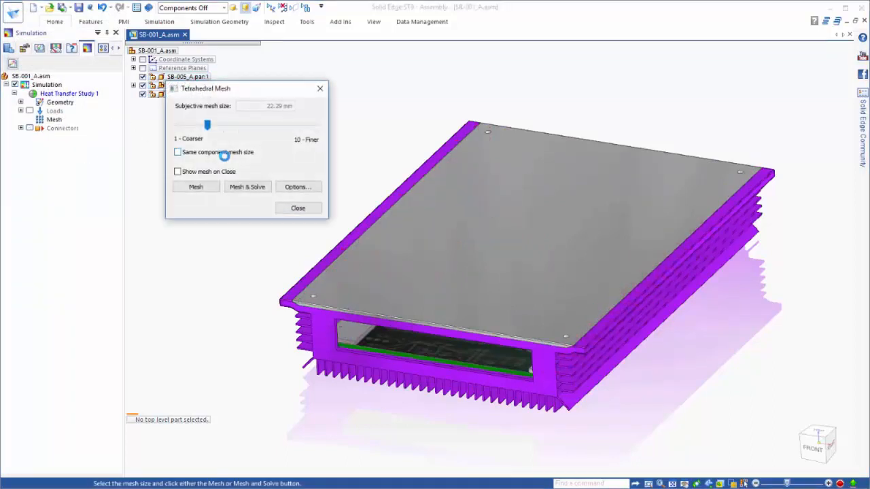
{"action": "left_click_drag", "start_coordinate": [211, 128], "coordinate": [223, 126]}
- Review the sizing, solid and surface mesh options, accept them unchanged, and mesh and solve the study
{"action": "left_click", "coordinate": [305, 189]}
{"action": "left_click", "coordinate": [367, 140]}
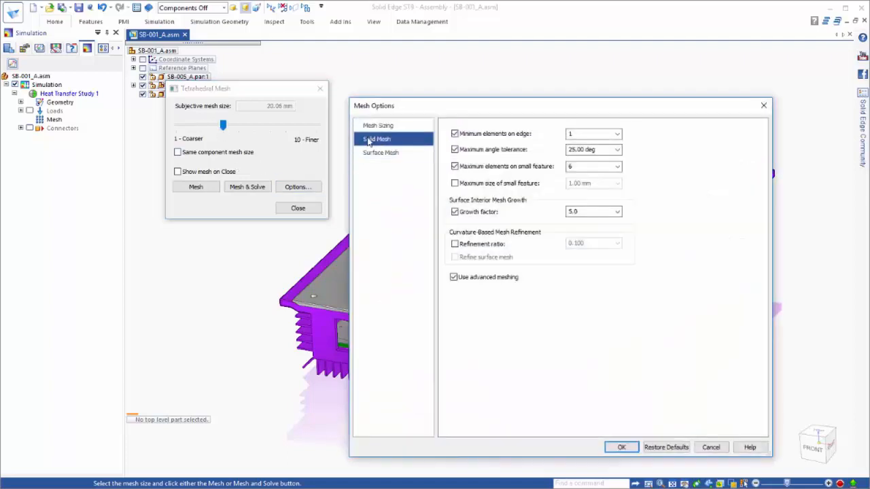
{"action": "left_click", "coordinate": [370, 153]}
{"action": "left_click", "coordinate": [377, 126]}
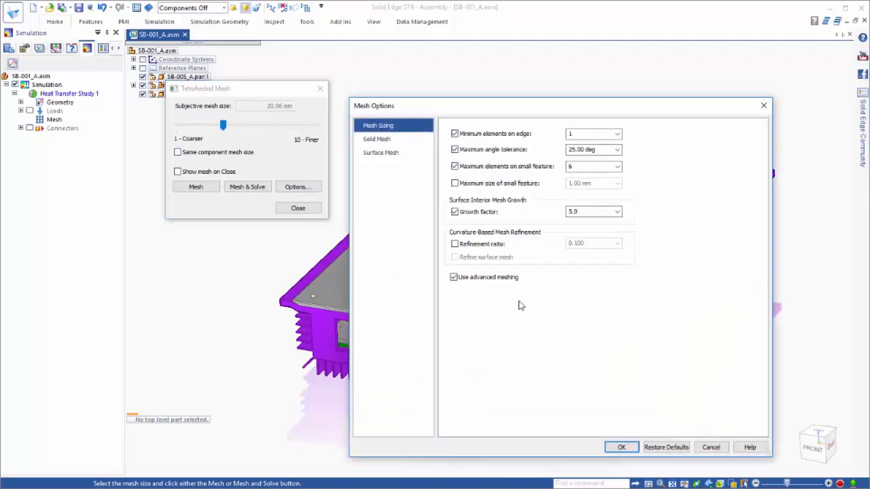
{"action": "left_click", "coordinate": [611, 448]}
{"action": "left_click", "coordinate": [264, 190]}
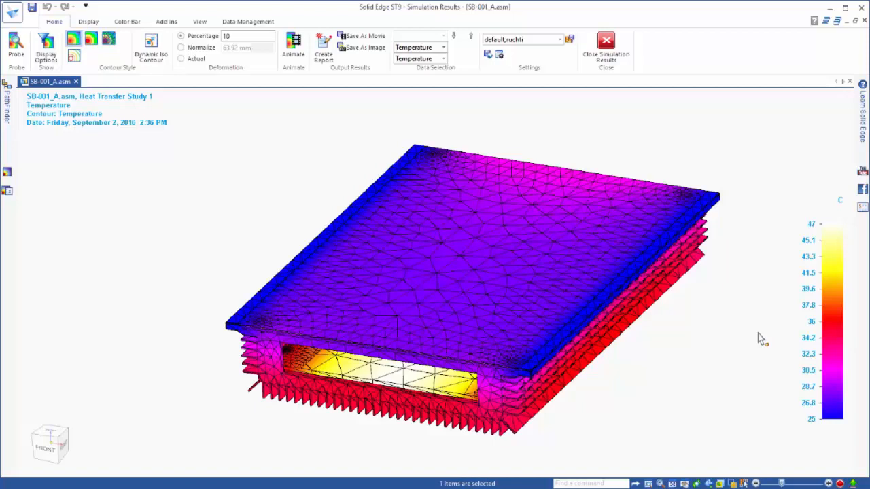
- Clip the temperature plot between two horizontal planes to expose the circuit board inside the housing
{"action": "left_click", "coordinate": [204, 21]}
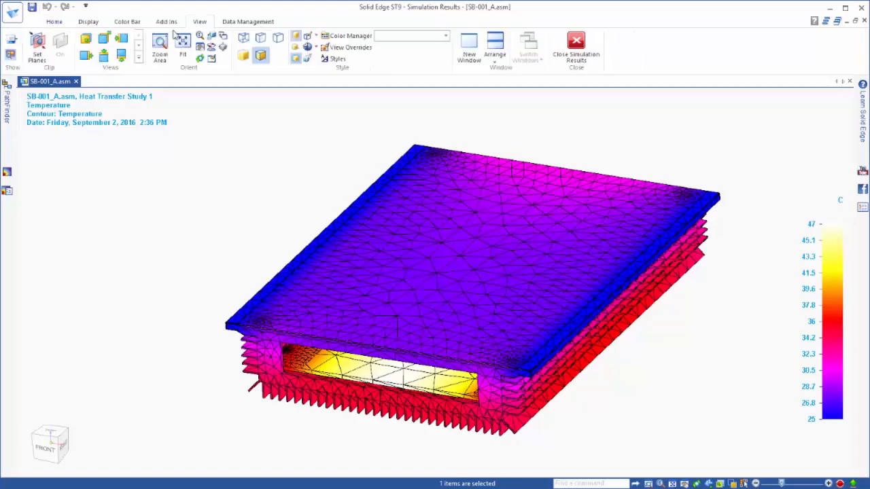
{"action": "left_click", "coordinate": [37, 48]}
{"action": "left_click", "coordinate": [416, 297]}
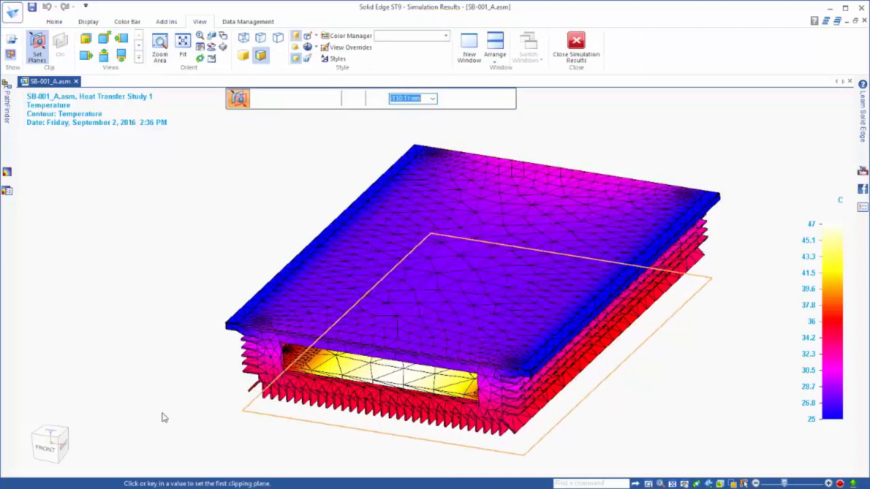
{"action": "left_click", "coordinate": [162, 417]}
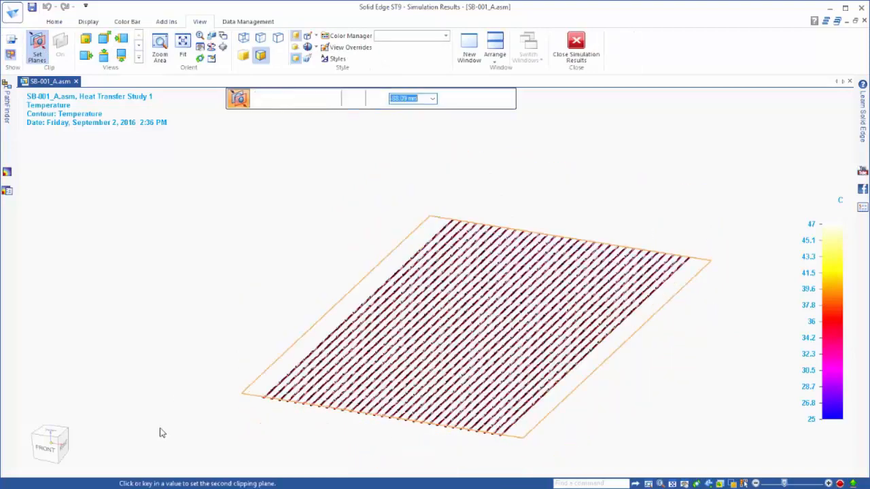
{"action": "left_click", "coordinate": [151, 382]}
{"action": "key", "text": "Escape"}
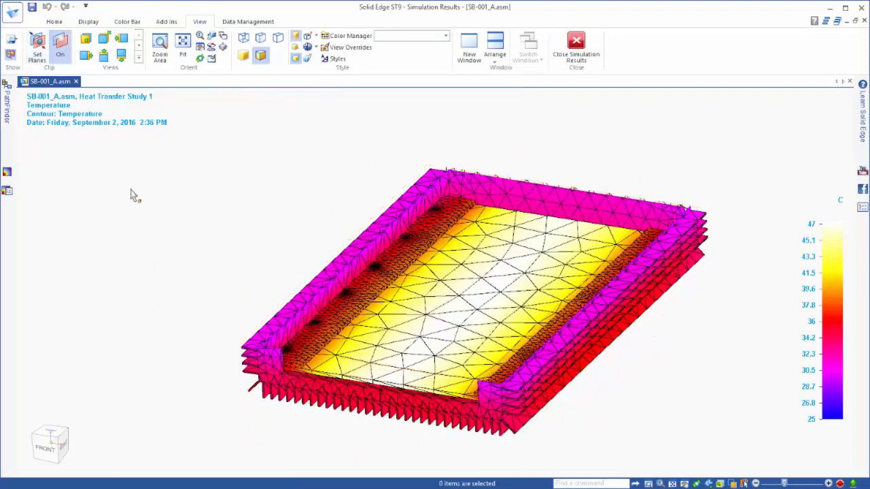
- Show the maximum temperature marker on the clipped plot, hide it again, and turn off clipping
{"action": "left_click", "coordinate": [124, 26]}
{"action": "left_click", "coordinate": [38, 48]}
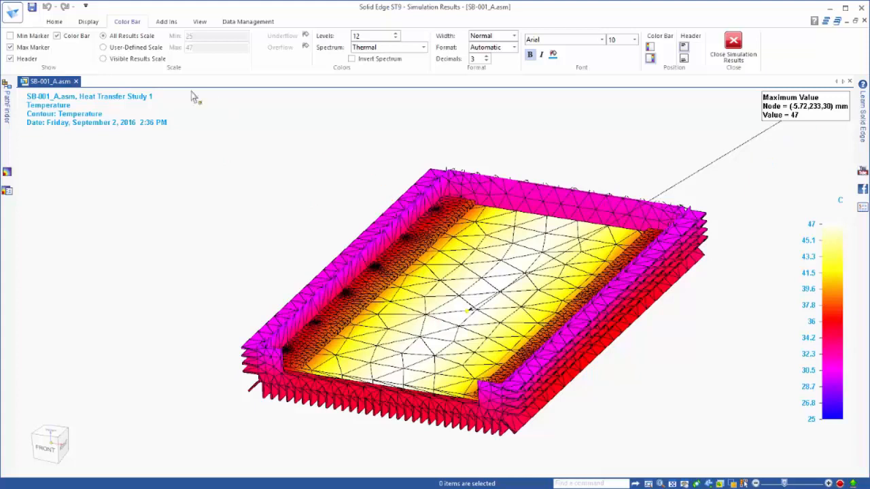
{"action": "left_click", "coordinate": [34, 48]}
{"action": "left_click", "coordinate": [199, 21]}
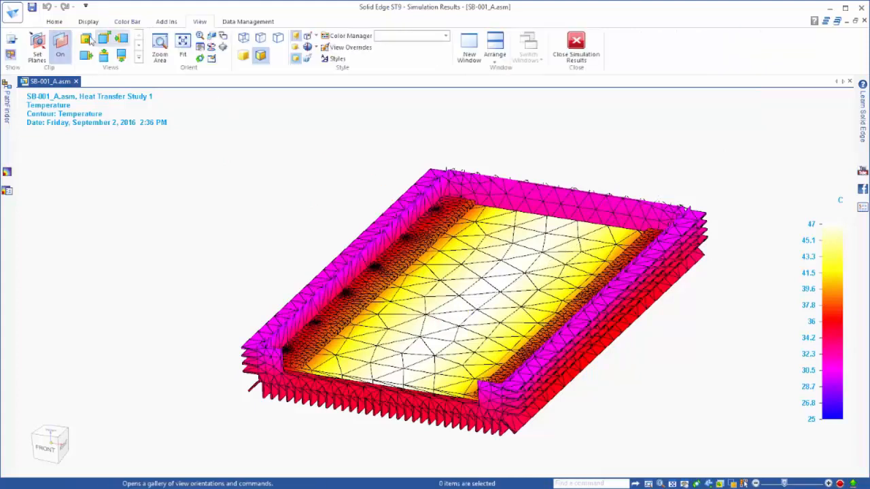
{"action": "left_click", "coordinate": [59, 46]}
- Probe the temperature at a node on the edge of the finned underside and place its label outside the model
{"action": "left_click", "coordinate": [55, 22]}
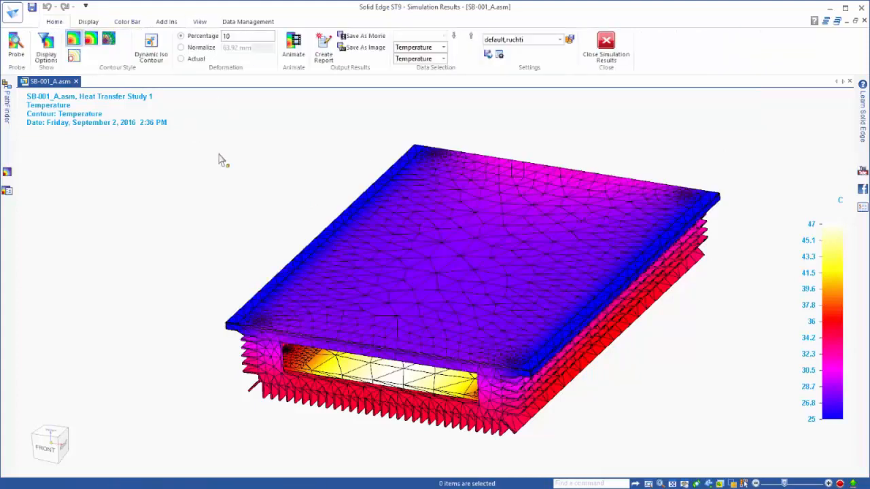
{"action": "middle_click_drag", "start_coordinate": [589, 352], "coordinate": [462, 117]}
{"action": "left_click", "coordinate": [76, 466]}
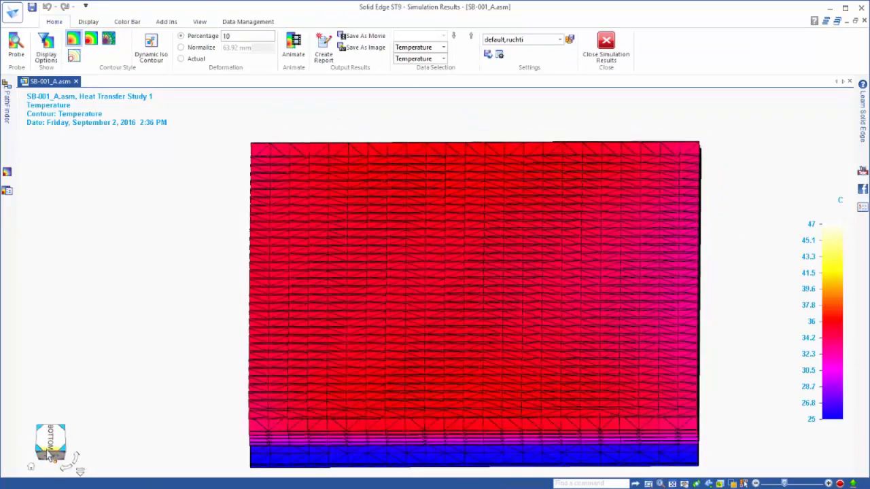
{"action": "scroll", "coordinate": [466, 339], "scroll_direction": "down", "scroll_amount": 1}
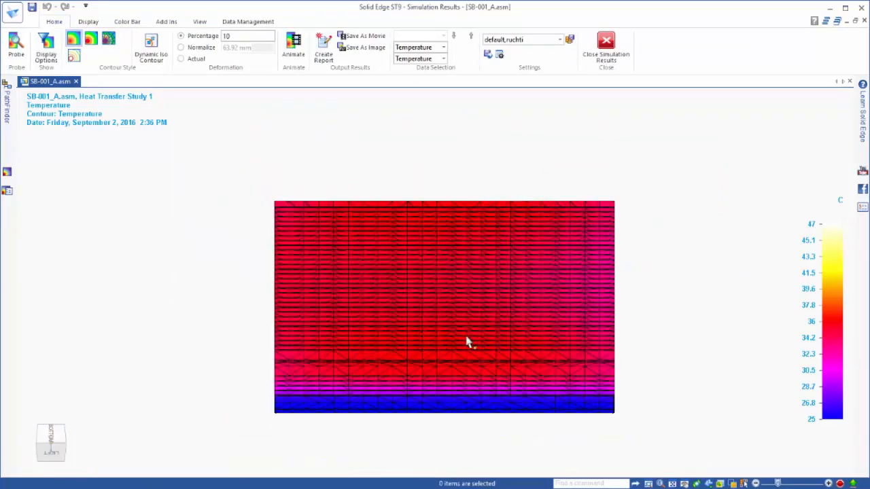
{"action": "left_click", "coordinate": [17, 47]}
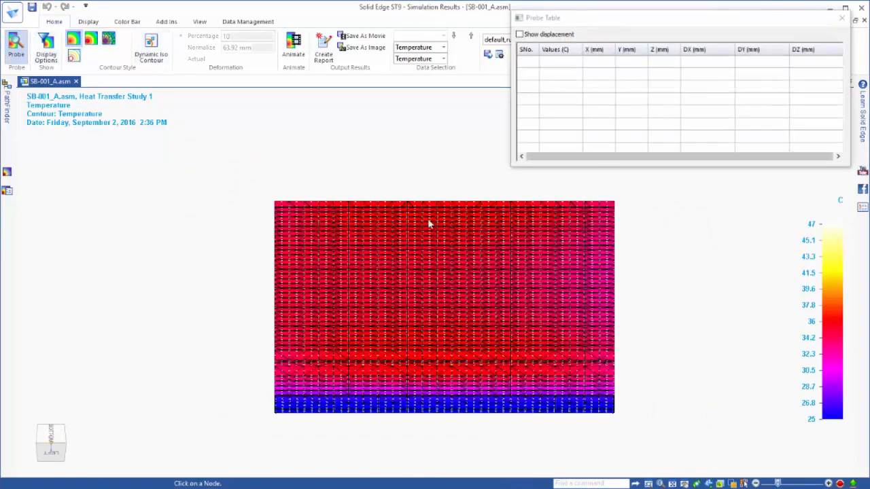
{"action": "left_click", "coordinate": [277, 284]}
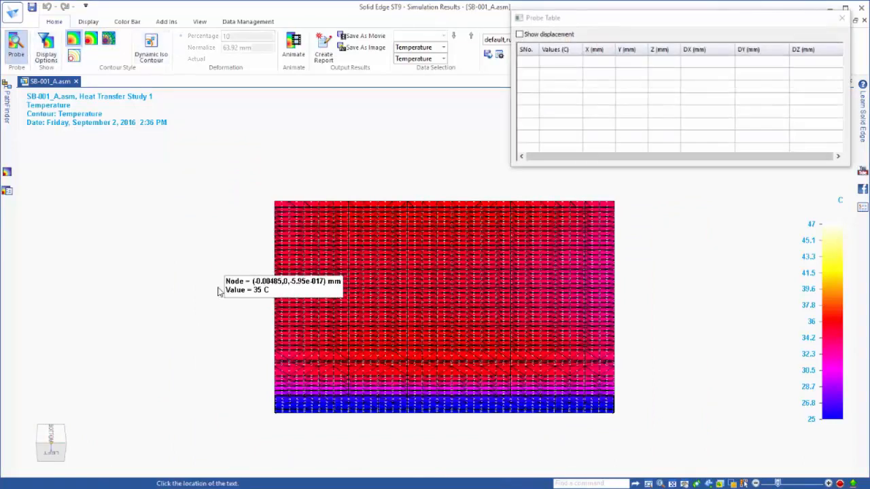
{"action": "left_click", "coordinate": [168, 298]}
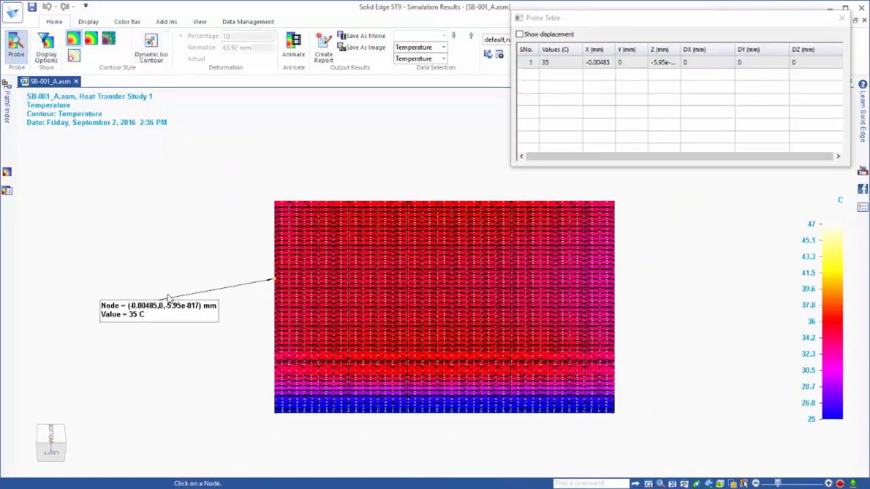
- Probe three more nodes along the middle of the finned underside and place their temperature labels around the model
{"action": "left_click", "coordinate": [361, 273]}
{"action": "left_click", "coordinate": [375, 169]}
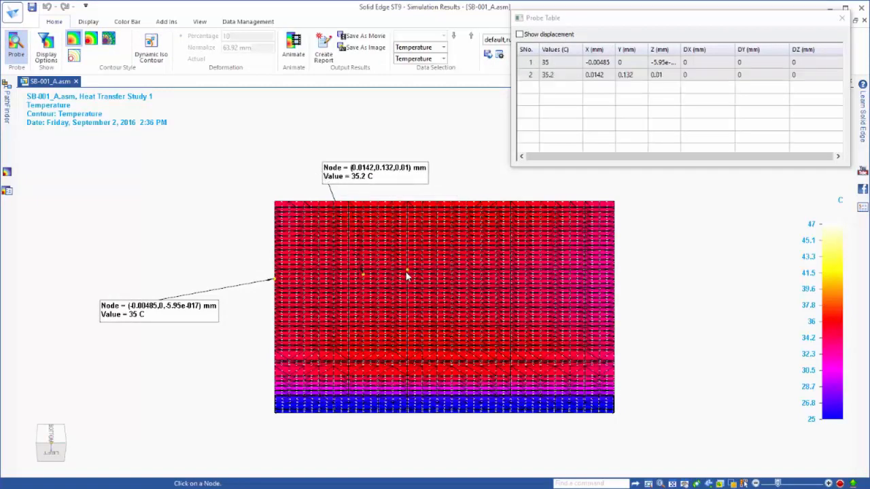
{"action": "left_click", "coordinate": [450, 280]}
{"action": "left_click", "coordinate": [467, 212]}
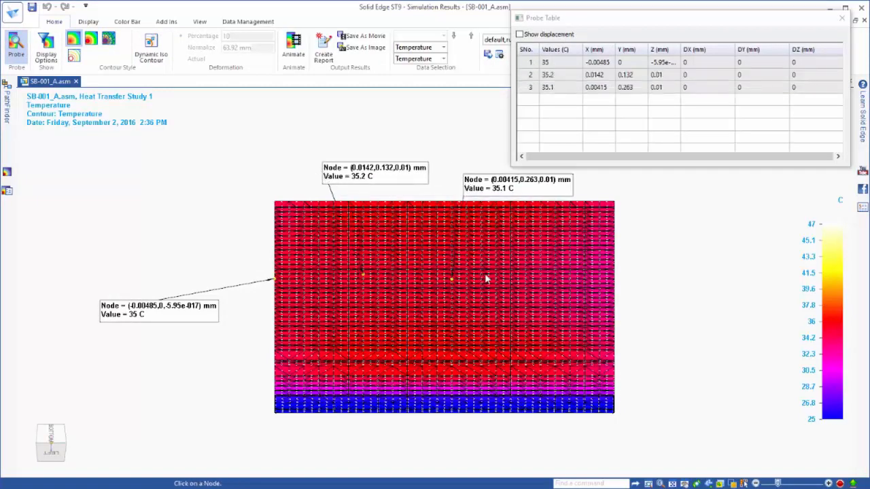
{"action": "left_click", "coordinate": [527, 281]}
{"action": "left_click", "coordinate": [620, 267]}
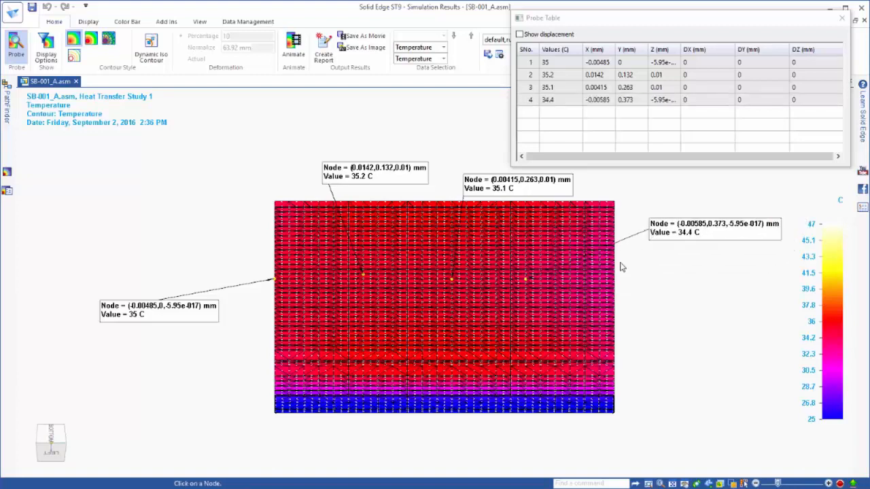
- Probe a node on the far edge of the finned underside and copy the temperature and Y coordinate columns from the probe table
{"action": "left_click", "coordinate": [614, 283]}
{"action": "left_click", "coordinate": [644, 311]}
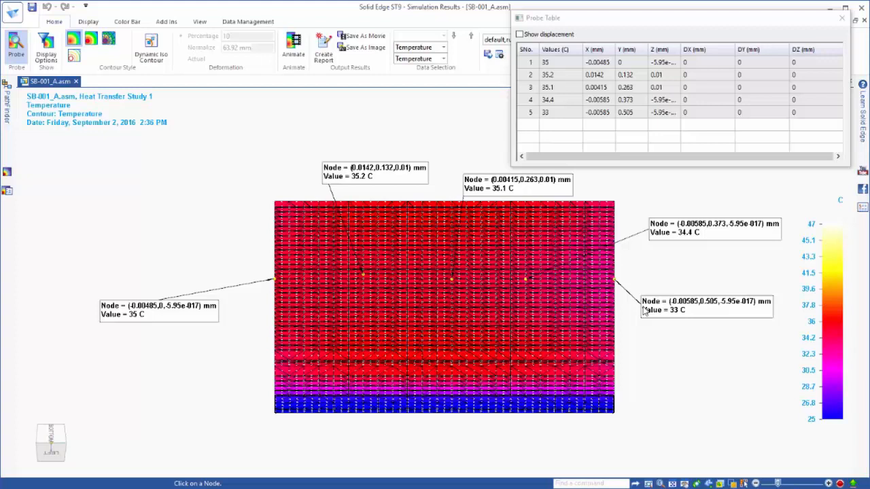
{"action": "left_click", "coordinate": [555, 50]}
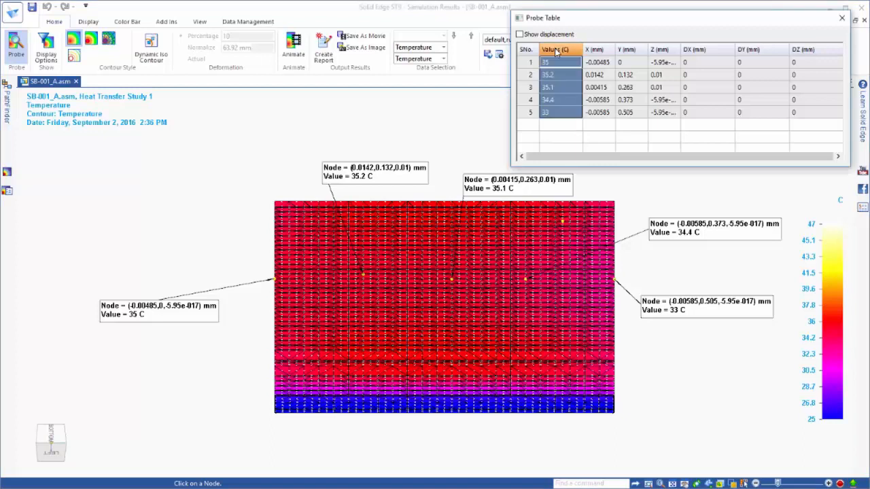
{"action": "left_click", "coordinate": [636, 53], "text": "ctrl"}
{"action": "key", "text": "ctrl+c"}
{"action": "right_click", "coordinate": [637, 62]}
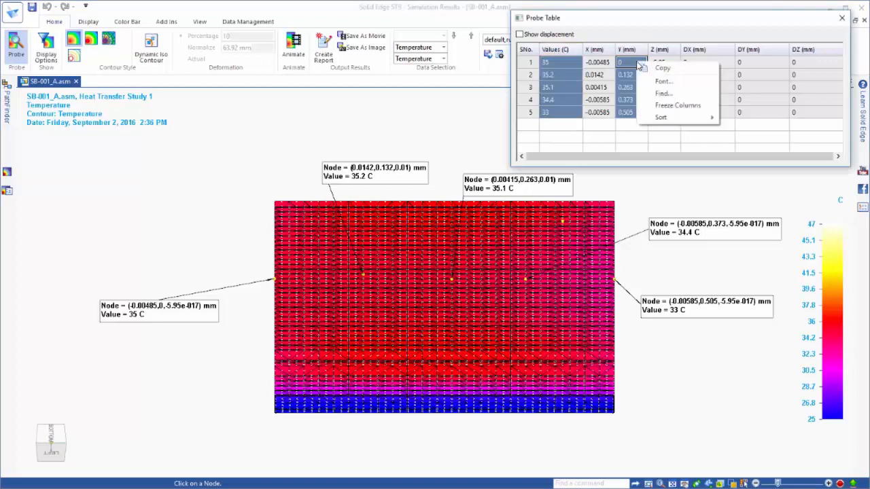
{"action": "left_click", "coordinate": [647, 69]}
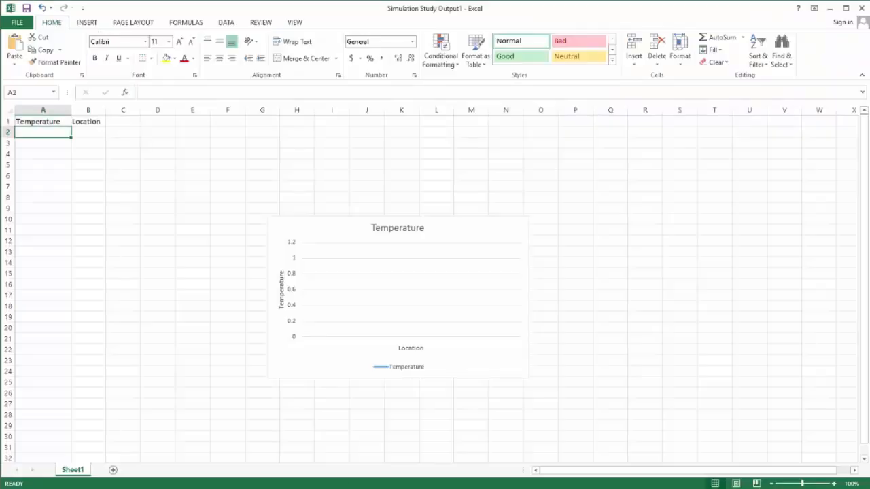
- Paste the copied data at A2 in the Excel workbook Simulation Study Output1, filling Temperature and Location, and return to the simulation results
{"action": "key", "text": "ctrl+v"}
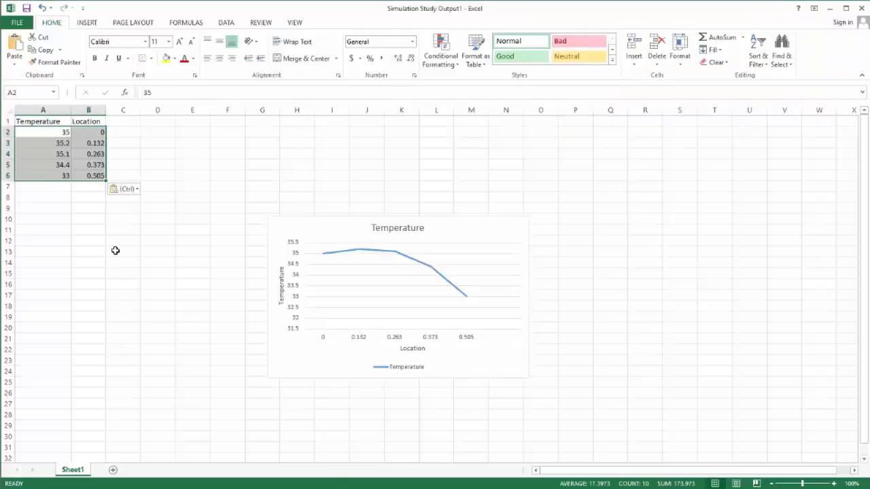
{"action": "left_click", "coordinate": [78, 186]}
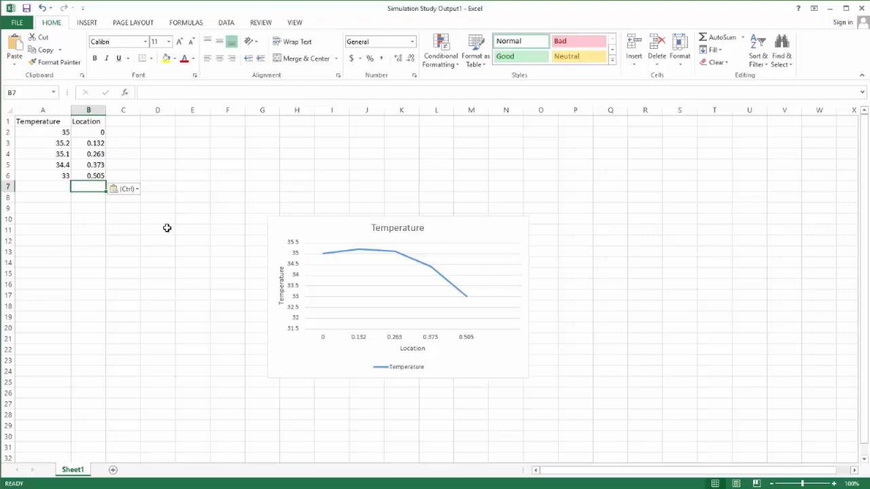
{"action": "key", "text": "alt+Tab"}
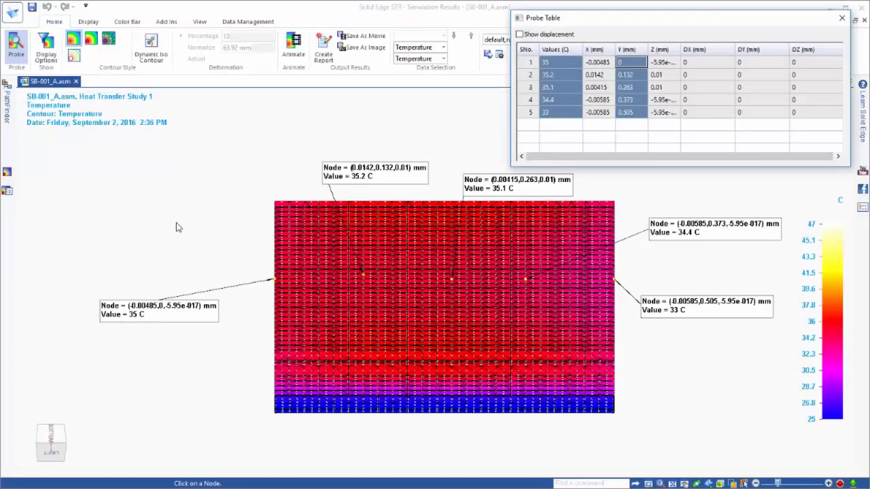
- Clear the underside probes and probe the temperature at a node on the cover plate's warmer short edge
{"action": "key", "text": "Escape"}
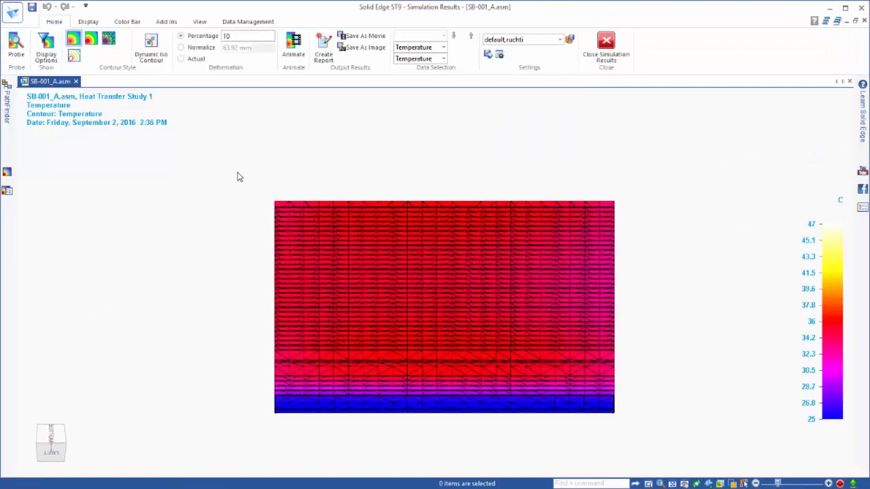
{"action": "middle_click_drag", "start_coordinate": [486, 229], "coordinate": [456, 485]}
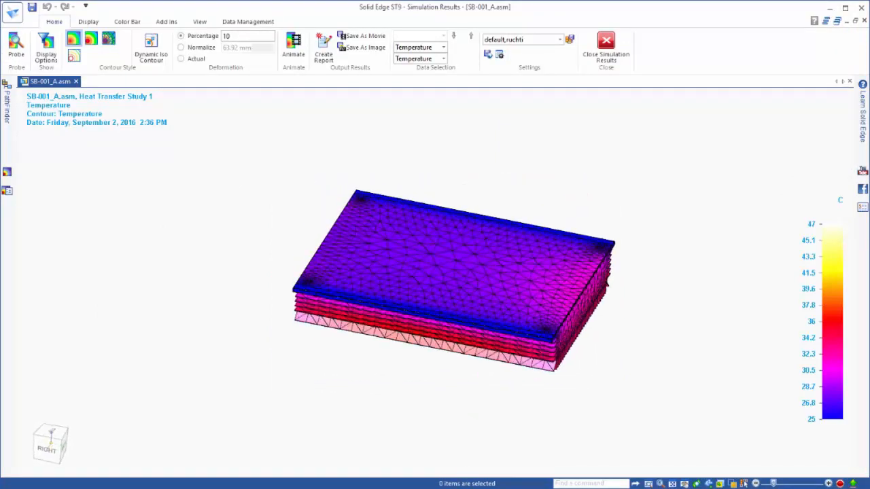
{"action": "scroll", "coordinate": [633, 272], "scroll_direction": "up", "scroll_amount": 2}
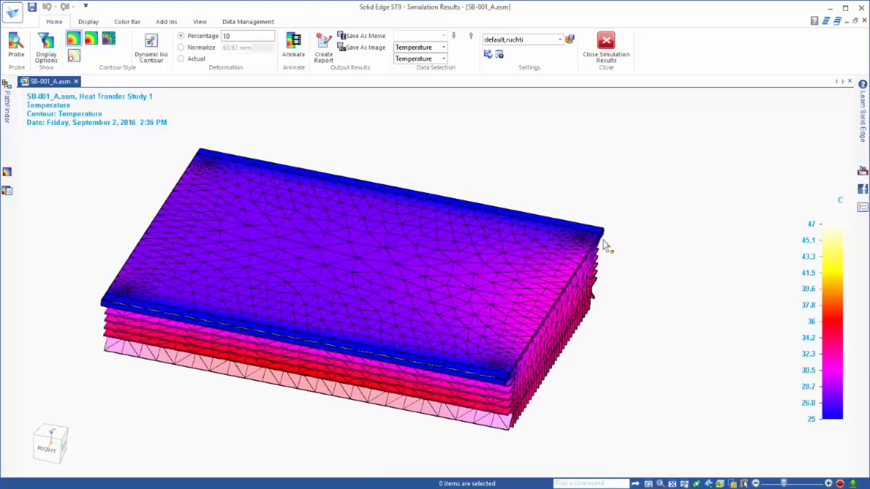
{"action": "left_click", "coordinate": [15, 45]}
{"action": "left_click", "coordinate": [559, 298]}
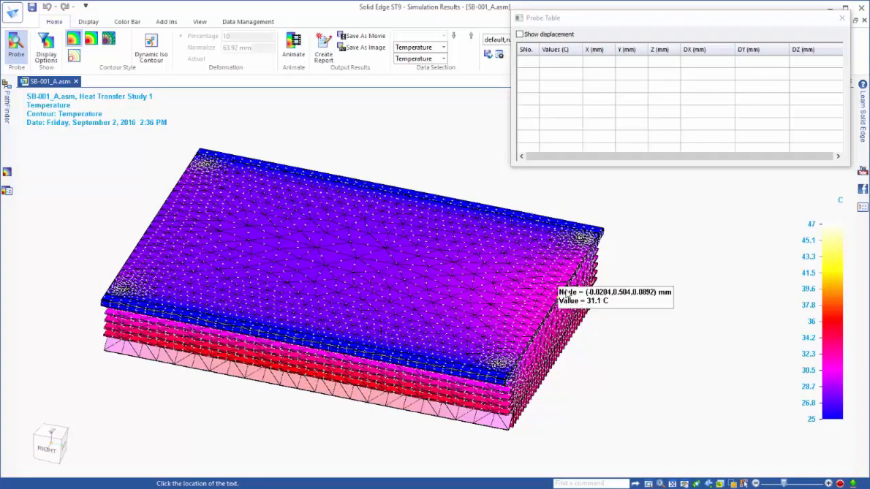
{"action": "left_click", "coordinate": [632, 233]}
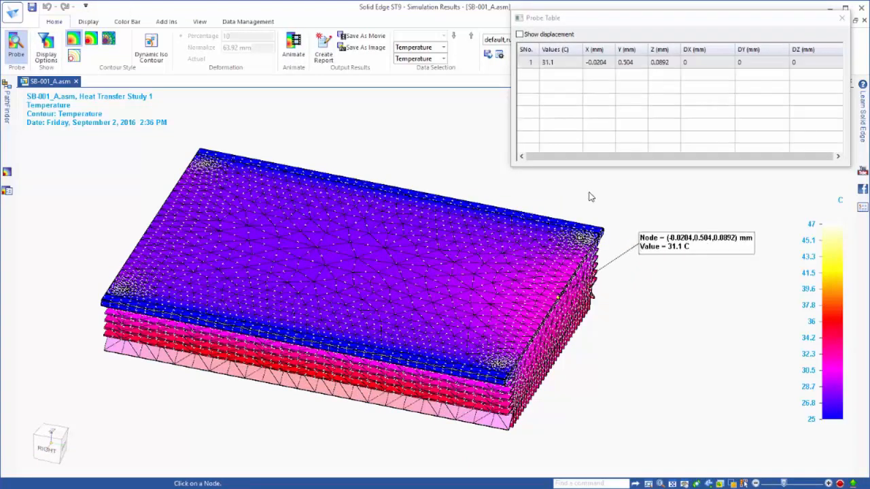
{"action": "key", "text": "Escape"}
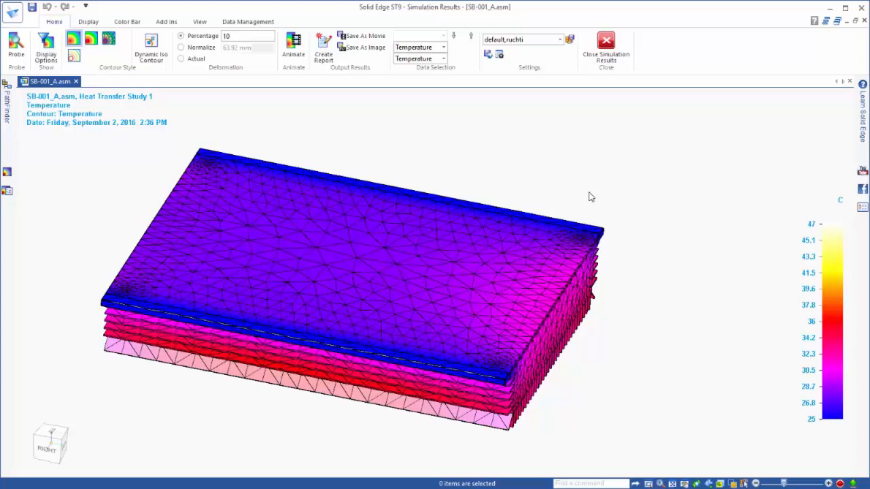
- Close the simulation results and open the cover plate SB-006_A.par for in-place editing with the other components hidden
{"action": "left_click", "coordinate": [605, 44]}
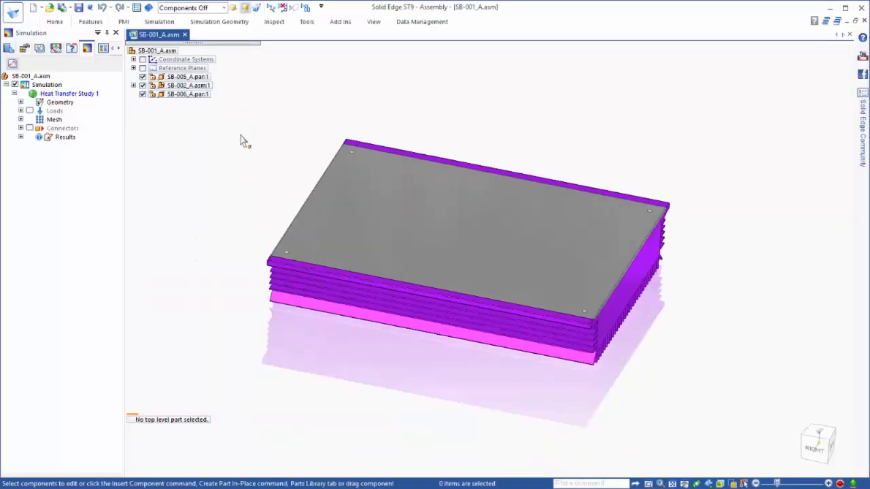
{"action": "left_click", "coordinate": [108, 33]}
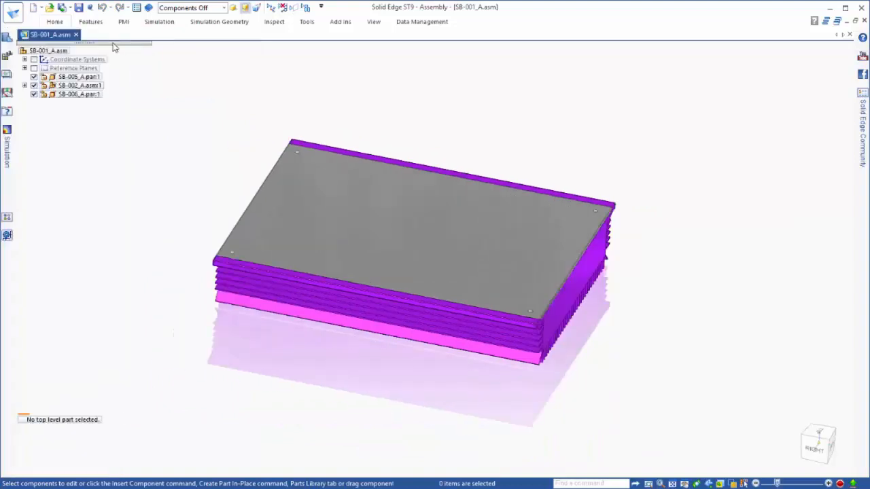
{"action": "scroll", "coordinate": [283, 225], "scroll_direction": "up", "scroll_amount": 2}
{"action": "left_click", "coordinate": [352, 220]}
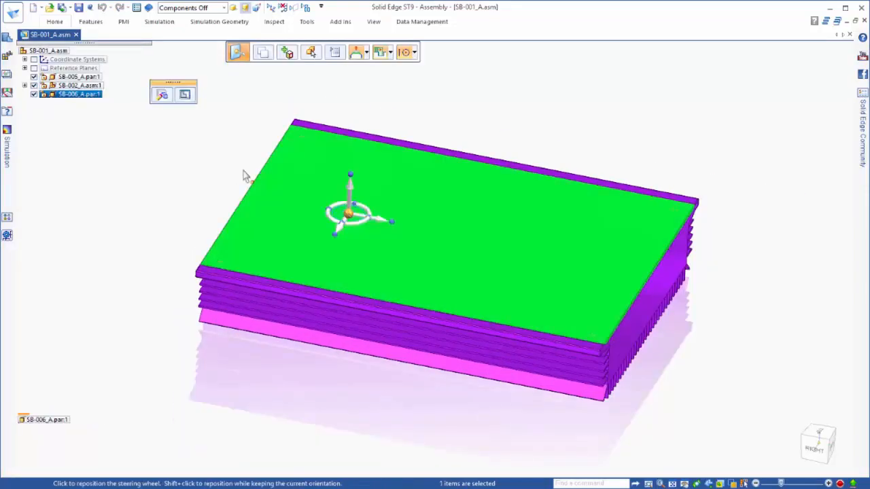
{"action": "left_click", "coordinate": [182, 96]}
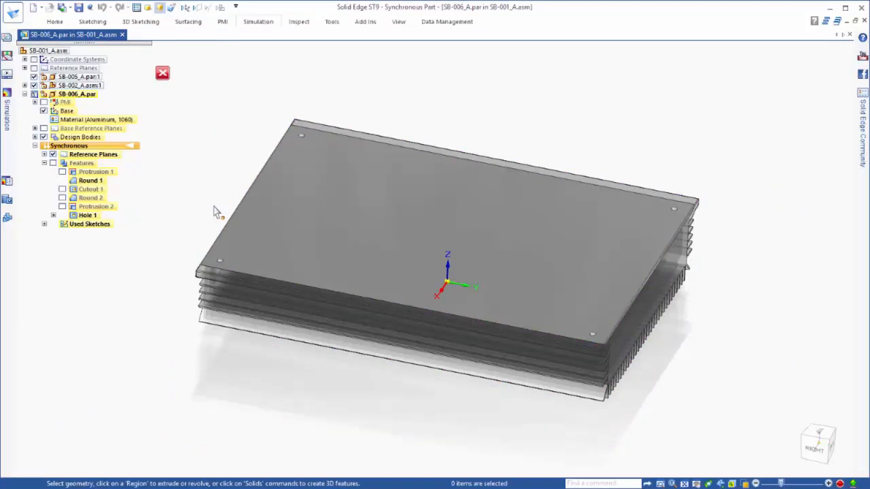
{"action": "middle_click_drag", "start_coordinate": [571, 324], "coordinate": [679, 330]}
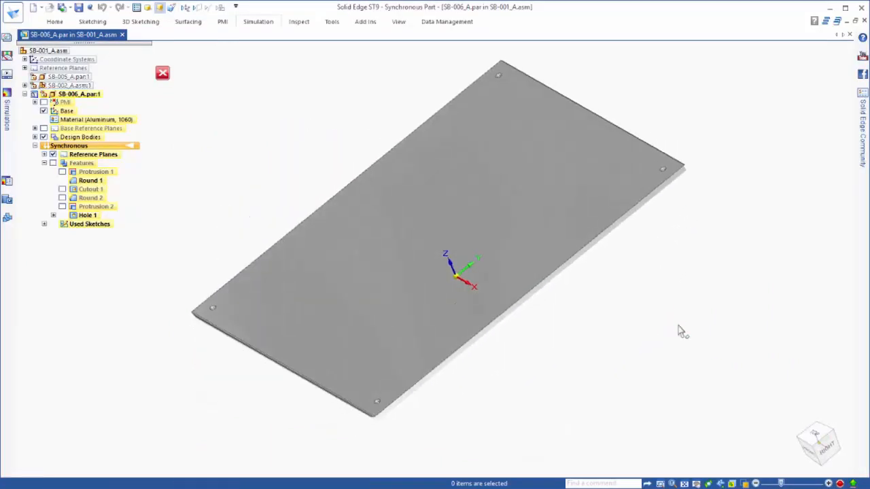
{"action": "scroll", "coordinate": [237, 198], "scroll_direction": "up", "scroll_amount": 2}
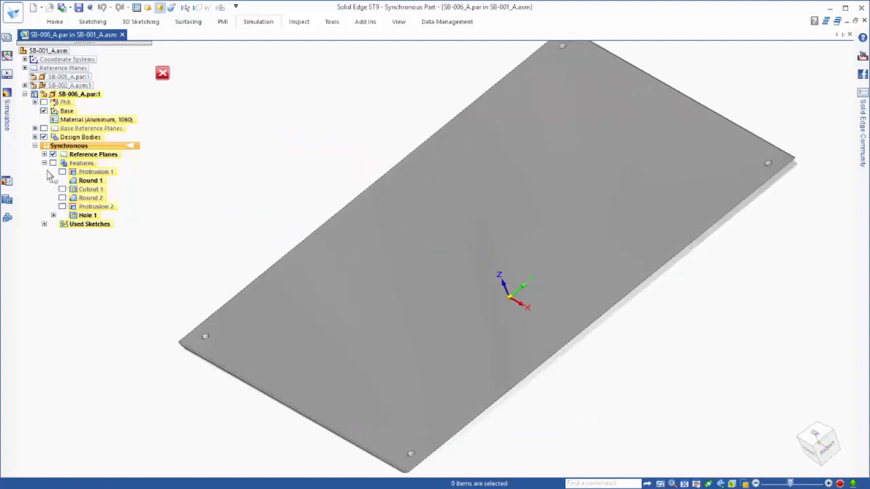
- Create a Steady State Heat Transfer + Linear Static study with a Tetrahedral mesh on the plate's Synchronous model
{"action": "left_click", "coordinate": [6, 115]}
{"action": "left_click", "coordinate": [123, 33]}
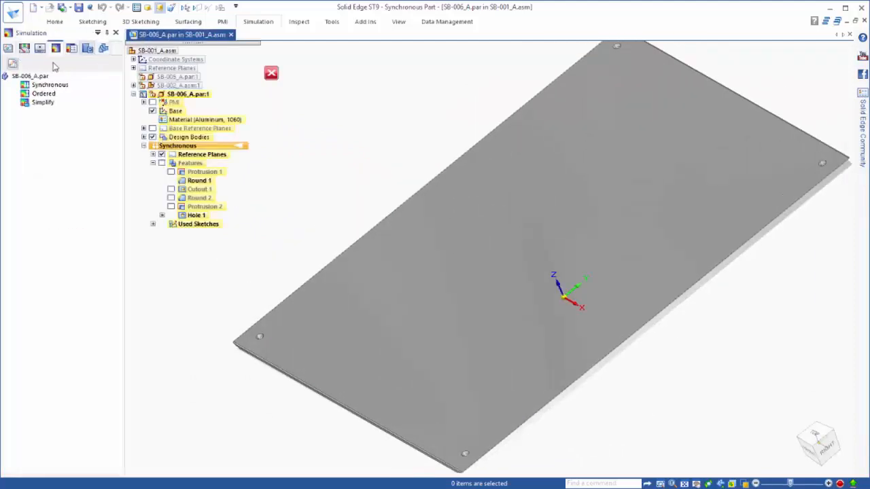
{"action": "right_click", "coordinate": [48, 88]}
{"action": "left_click", "coordinate": [68, 107]}
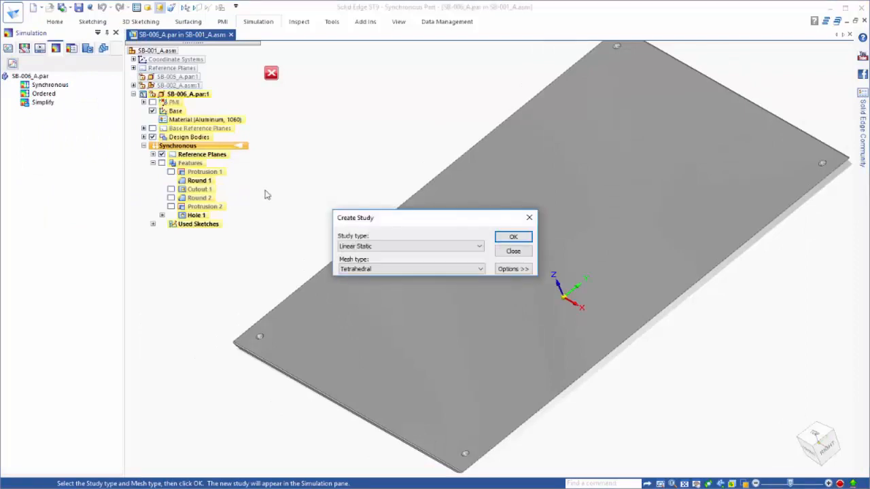
{"action": "left_click", "coordinate": [381, 246]}
{"action": "left_click", "coordinate": [391, 284]}
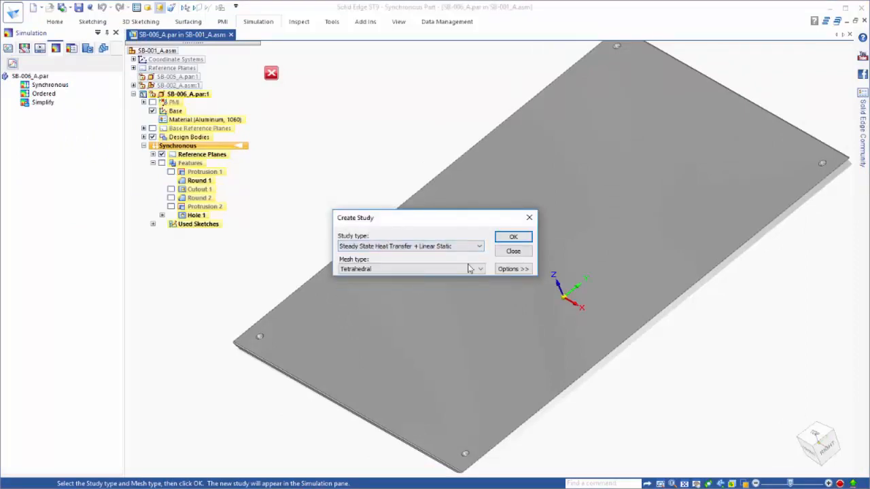
{"action": "left_click", "coordinate": [519, 238]}
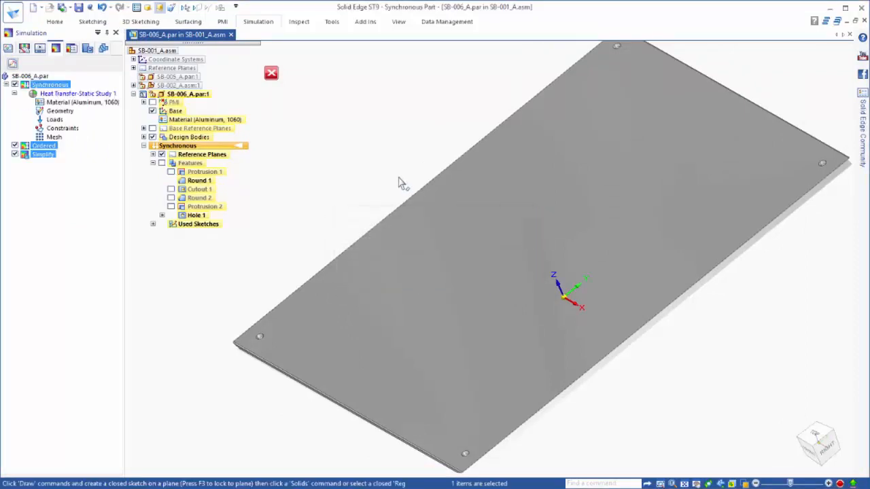
- Apply a temperature load of 80 to the upper face of the cover plate
{"action": "right_click", "coordinate": [68, 119]}
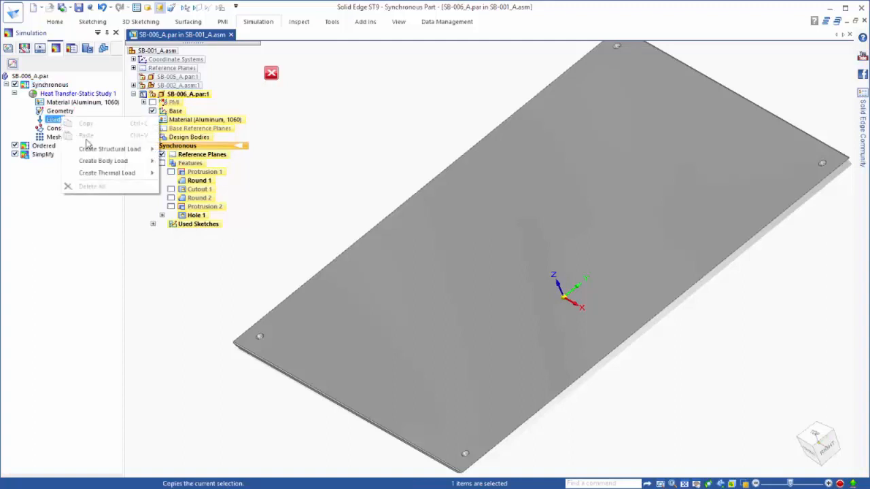
{"action": "mouse_move", "coordinate": [119, 174]}
{"action": "left_click", "coordinate": [166, 174]}
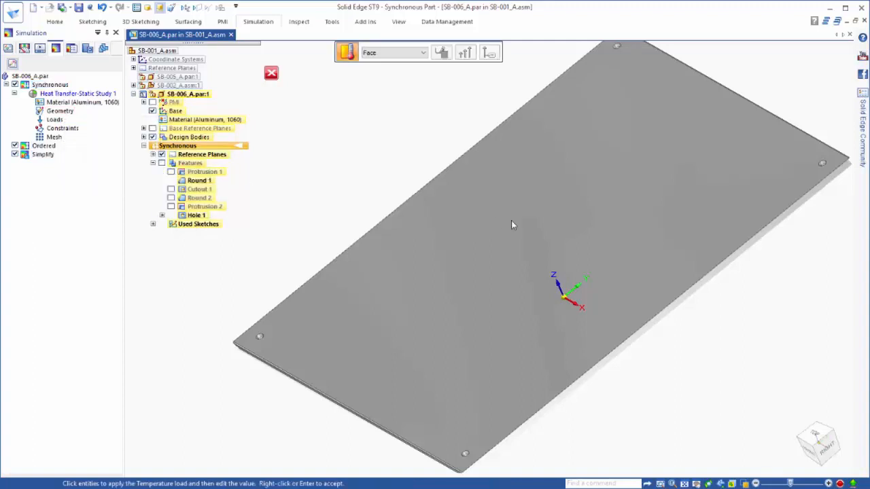
{"action": "left_click", "coordinate": [512, 222]}
{"action": "type", "text": "80"}
{"action": "key", "text": "Return"}
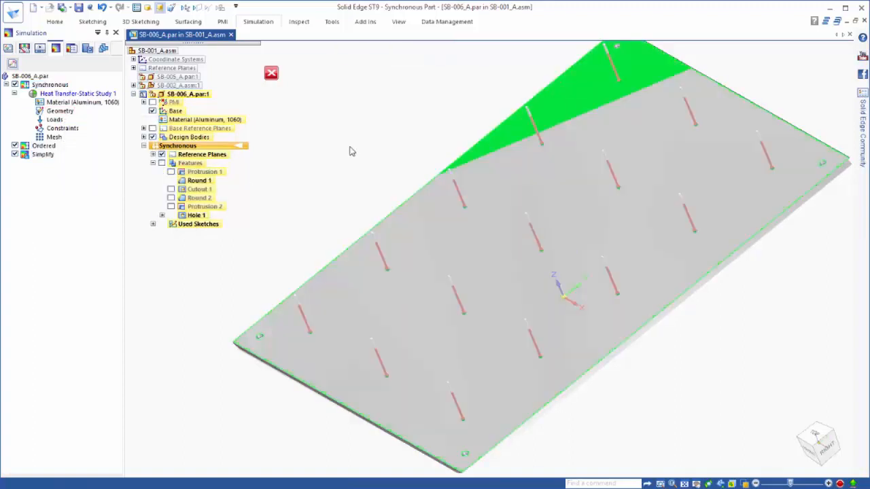
- Constrain the four corner mounting holes by selecting the Hole 1 feature
{"action": "right_click", "coordinate": [60, 128]}
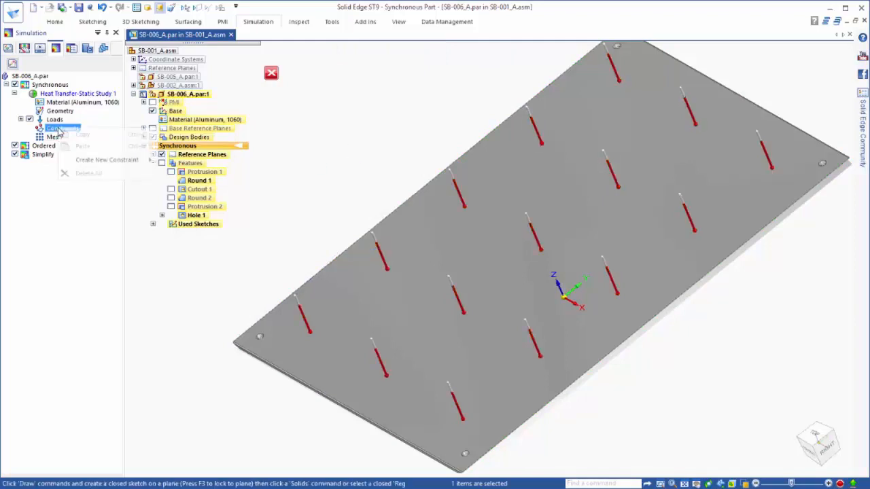
{"action": "mouse_move", "coordinate": [109, 160]}
{"action": "left_click", "coordinate": [180, 162]}
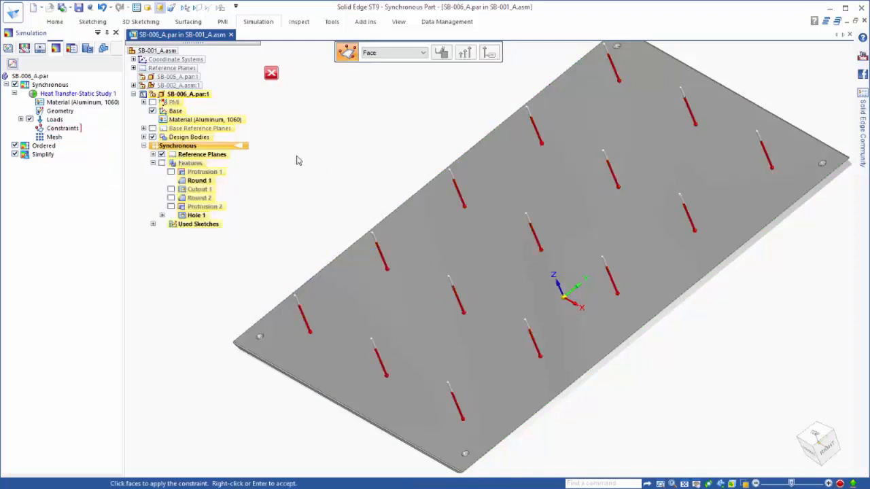
{"action": "left_click", "coordinate": [385, 56]}
{"action": "left_click", "coordinate": [384, 83]}
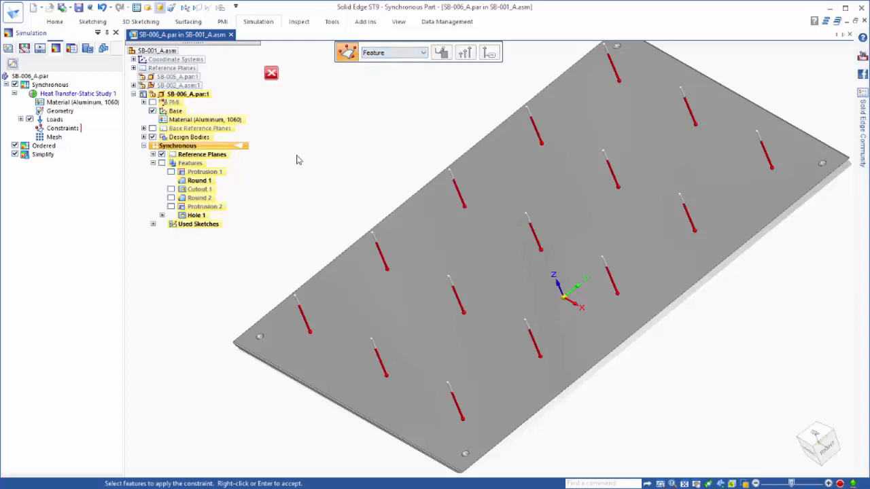
{"action": "left_click", "coordinate": [193, 216]}
{"action": "right_click", "coordinate": [249, 233]}
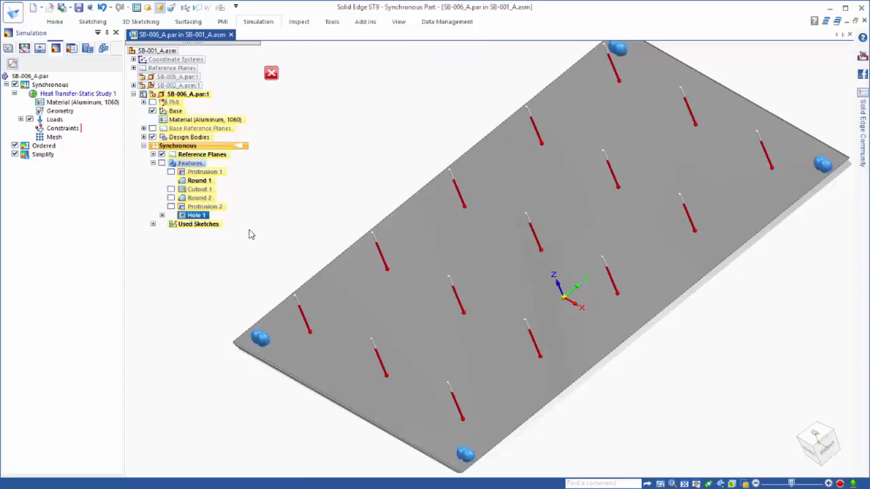
- Mesh and solve the heat transfer-static study, and display the plate's stress results with Actual deformation
{"action": "scroll", "coordinate": [258, 275], "scroll_direction": "down", "scroll_amount": 1}
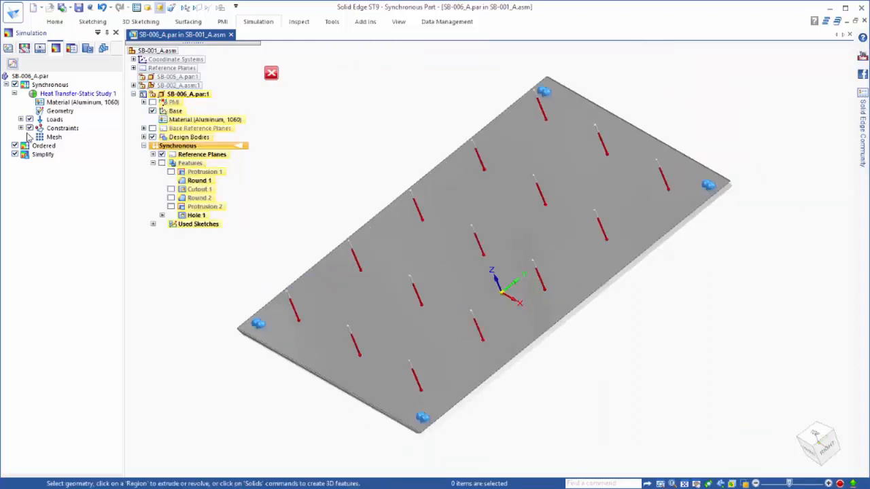
{"action": "right_click", "coordinate": [47, 136]}
{"action": "left_click", "coordinate": [85, 172]}
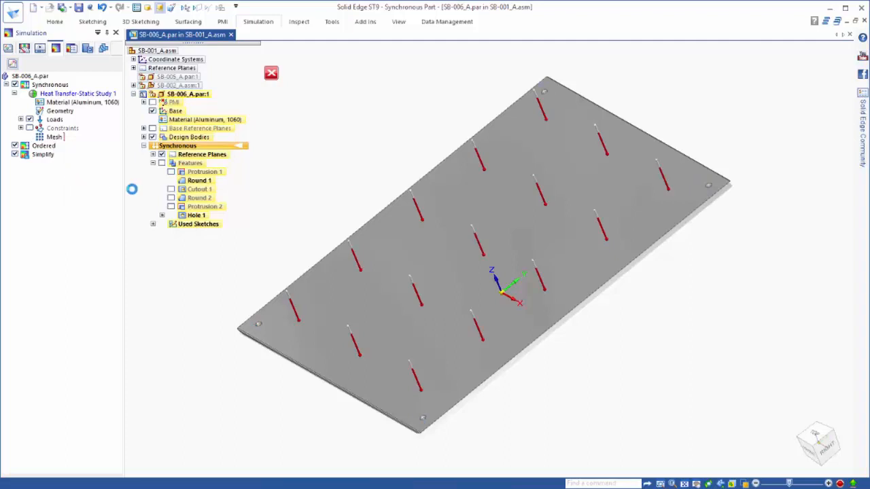
{"action": "left_click", "coordinate": [253, 189]}
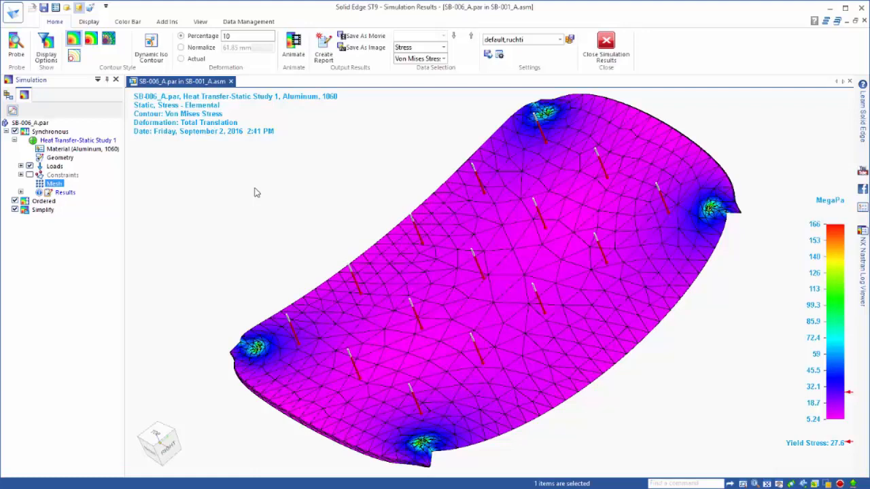
{"action": "left_click", "coordinate": [197, 58]}
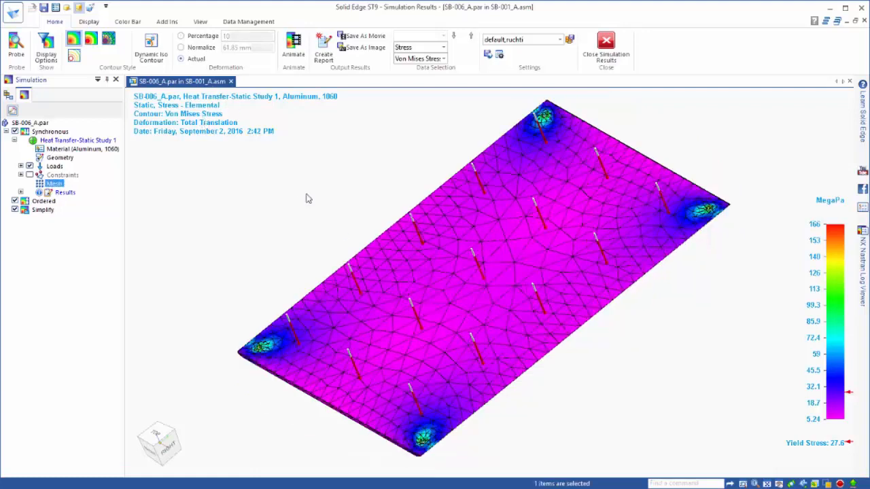
{"action": "mouse_move", "coordinate": [479, 343]}
{"action": "middle_mouse_down"}
{"action": "mouse_move", "coordinate": [460, 305]}
{"action": "mouse_move", "coordinate": [486, 341]}
{"action": "middle_mouse_up"}
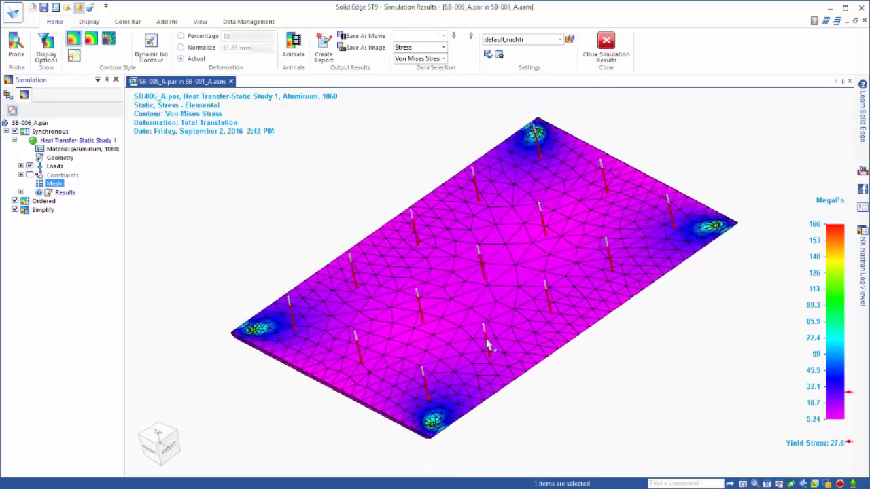
- Hide the load symbols on the cover plate and examine the stress contours around a corner mounting hole
{"action": "left_click", "coordinate": [29, 165]}
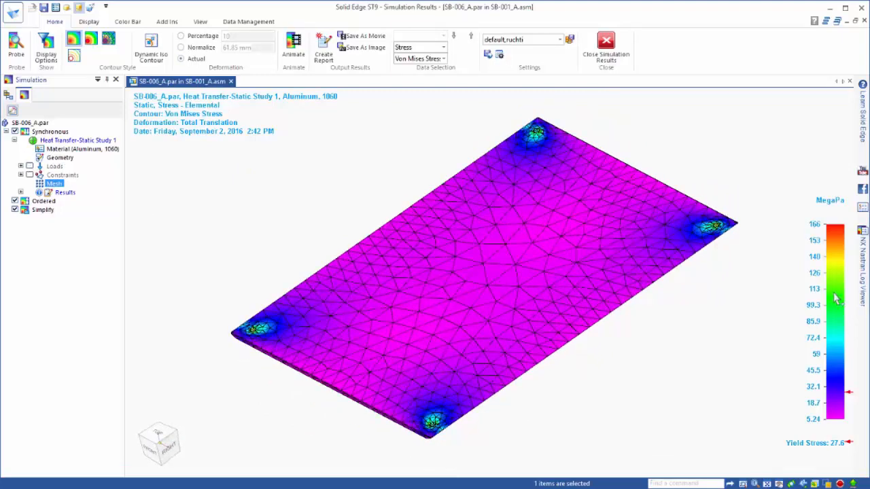
{"action": "scroll", "coordinate": [425, 438], "scroll_direction": "up", "scroll_amount": 4}
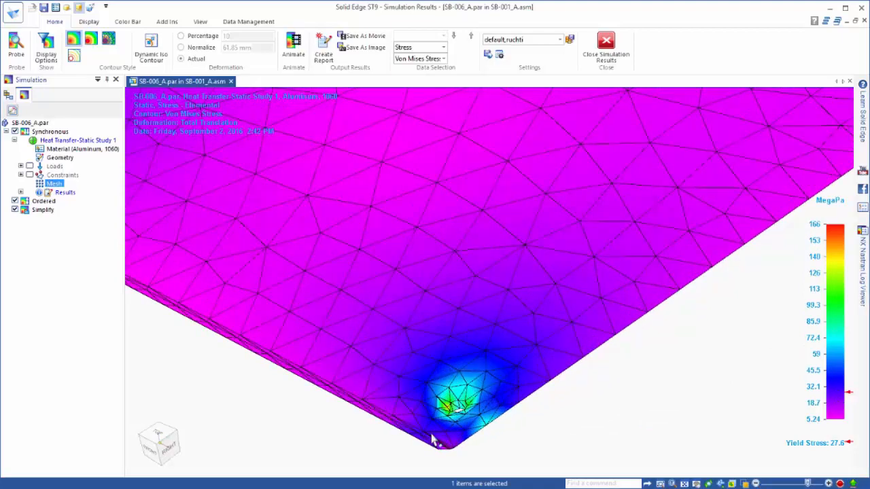
{"action": "scroll", "coordinate": [435, 440], "scroll_direction": "down", "scroll_amount": 5}
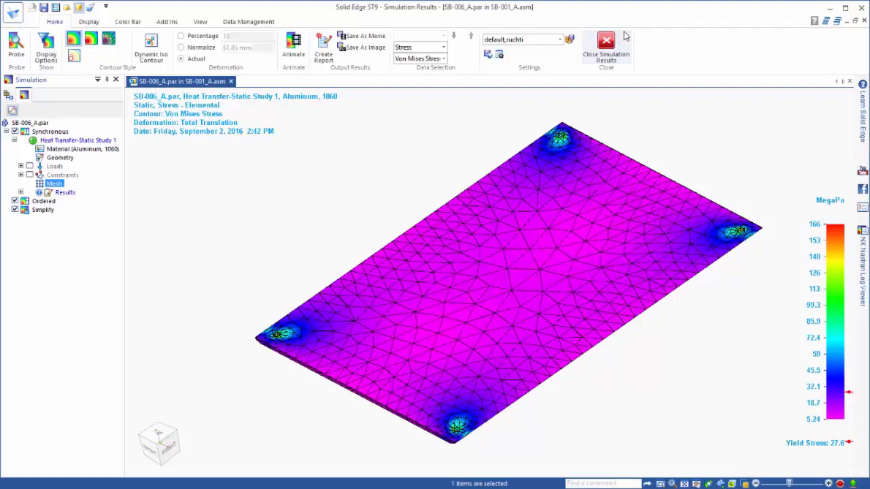
- Close the simulation results and change the cover plate's material to Aluminum, 6061-T6
{"action": "left_click", "coordinate": [611, 43]}
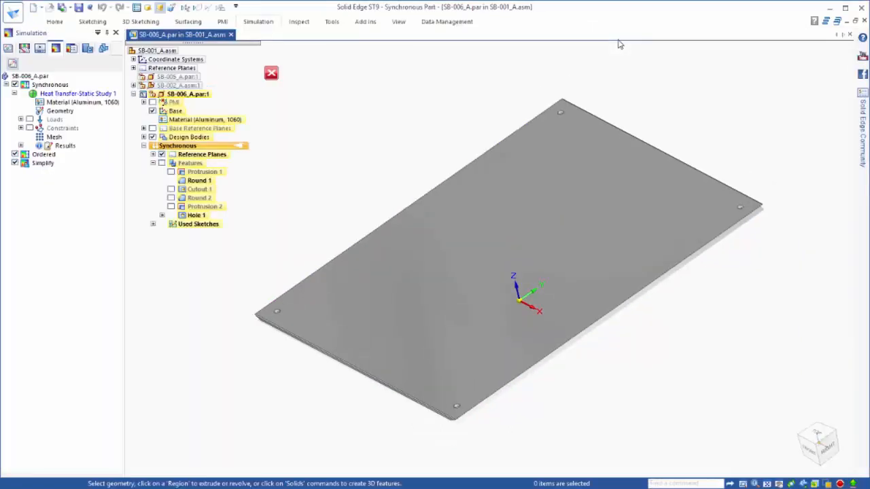
{"action": "right_click", "coordinate": [213, 121]}
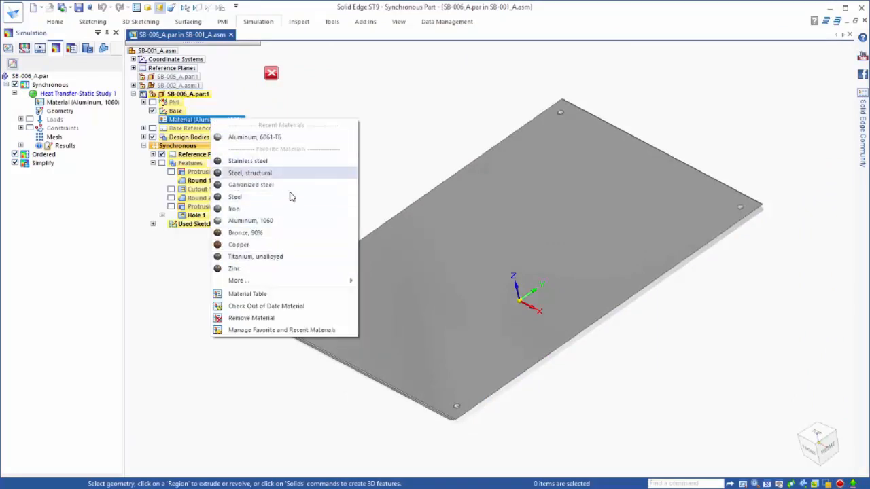
{"action": "left_click", "coordinate": [286, 294]}
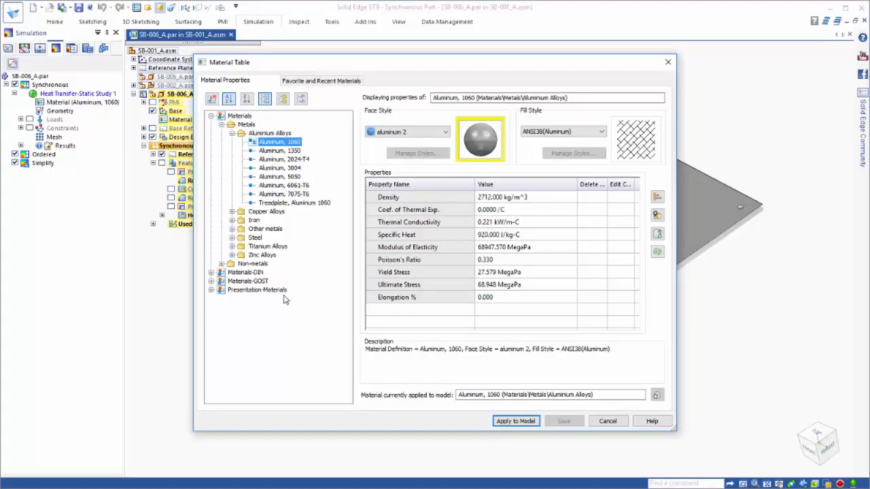
{"action": "left_click", "coordinate": [286, 185]}
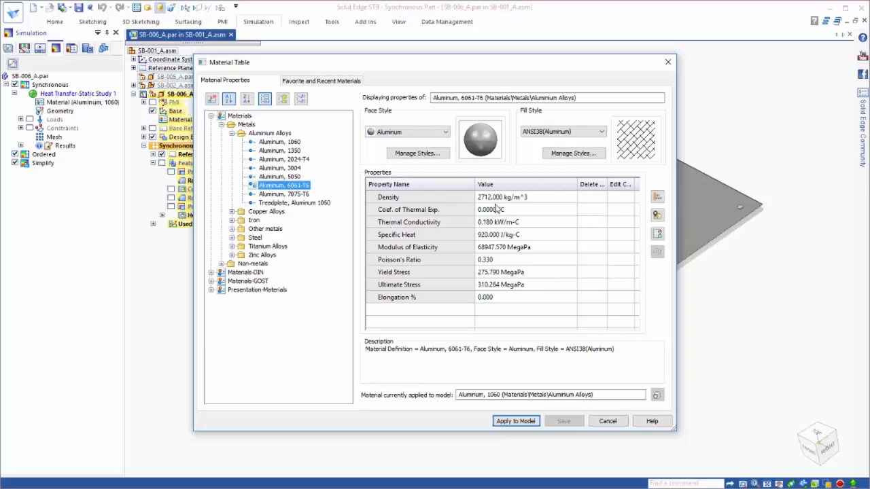
{"action": "left_click", "coordinate": [511, 422]}
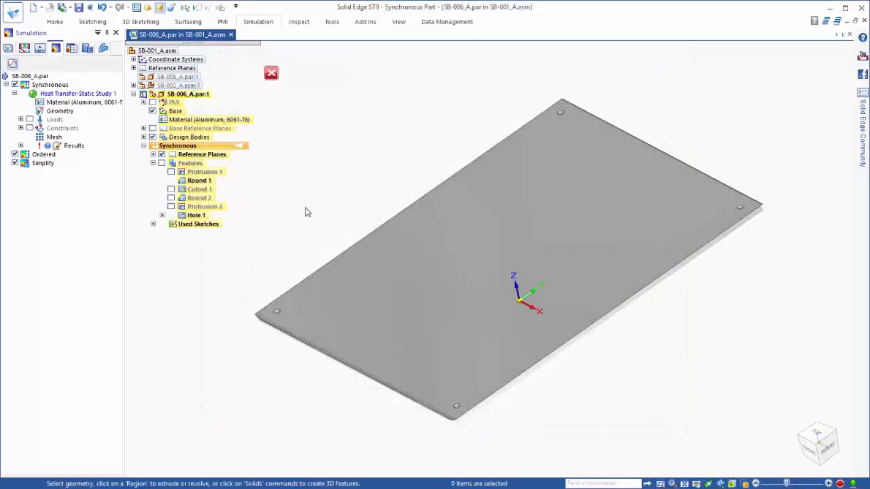
- Solve the heat transfer-static study again with the new material and inspect the corner-hole stresses with Actual deformation
{"action": "left_click", "coordinate": [263, 21]}
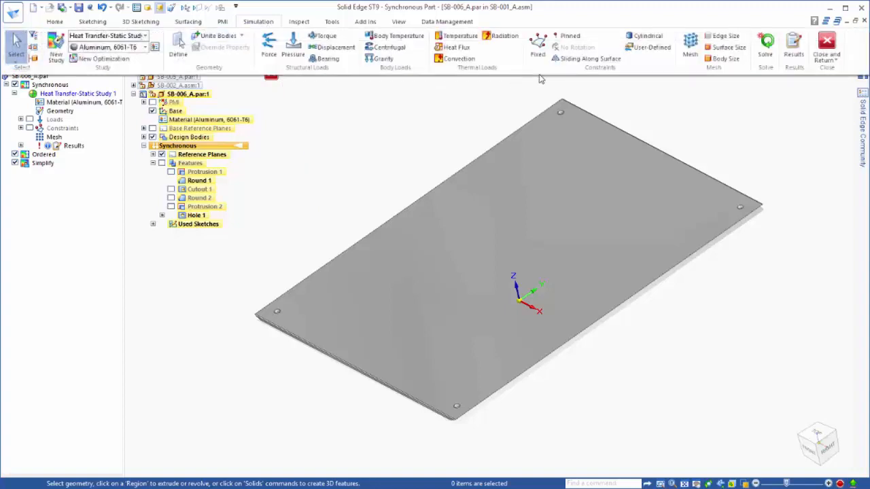
{"action": "left_click", "coordinate": [761, 60]}
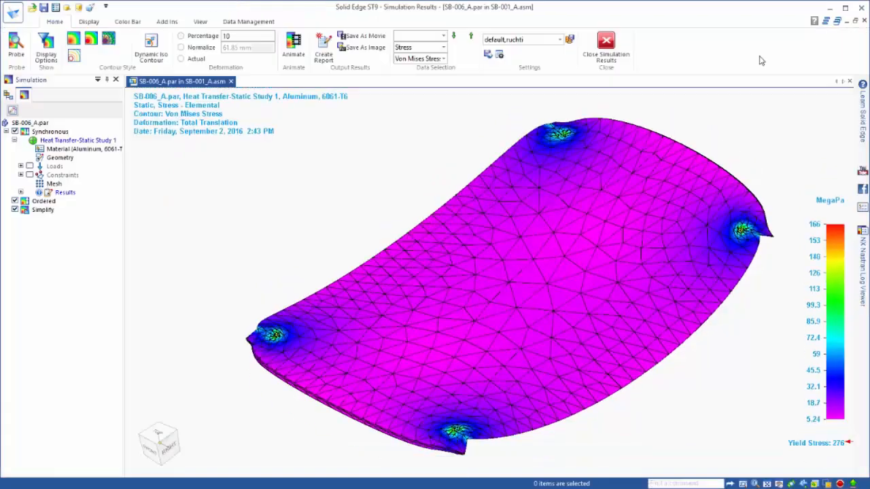
{"action": "left_click", "coordinate": [180, 59]}
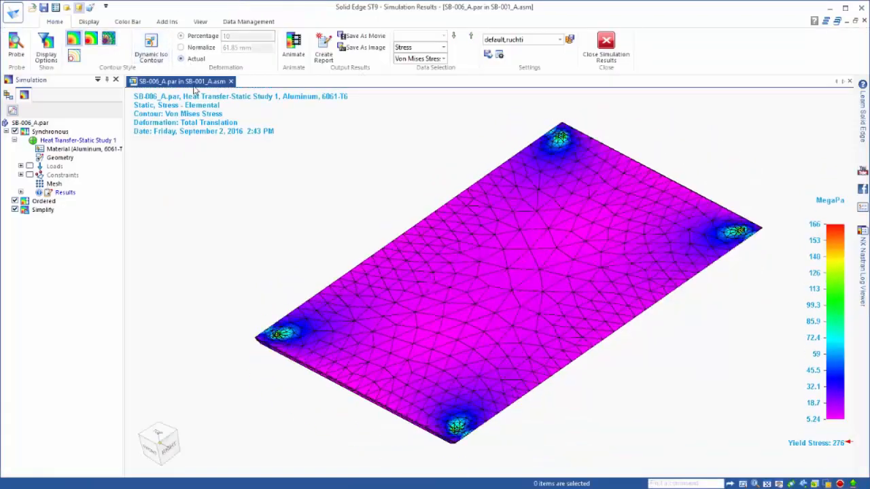
{"action": "scroll", "coordinate": [451, 445], "scroll_direction": "up", "scroll_amount": 3}
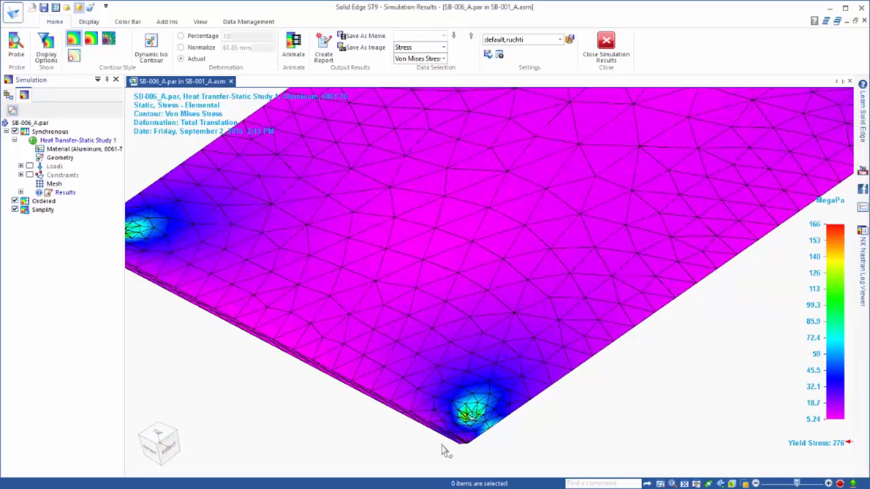
{"action": "scroll", "coordinate": [530, 450], "scroll_direction": "down", "scroll_amount": 3}
{"action": "scroll", "coordinate": [321, 350], "scroll_direction": "up", "scroll_amount": 3}
{"action": "scroll", "coordinate": [319, 351], "scroll_direction": "down", "scroll_amount": 5}
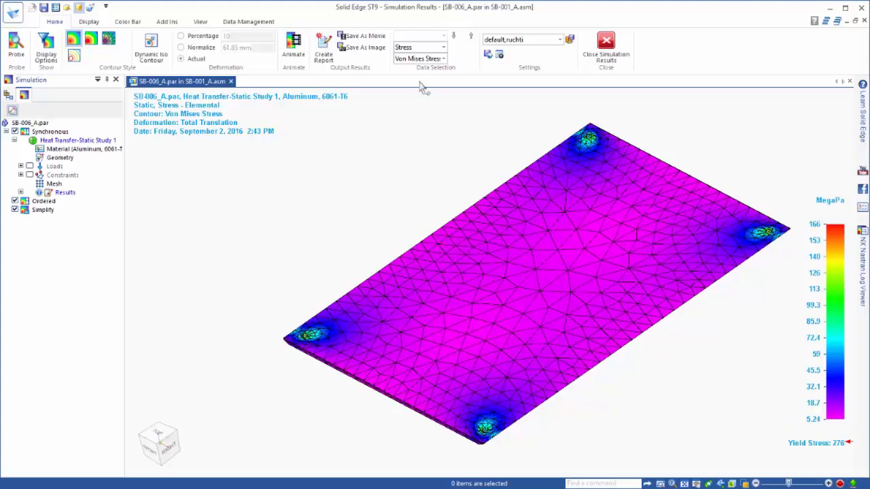
- Create the Thermal Expansion Analysis report as a Word 2007 document in C:\Temp\ and review it in Word
{"action": "left_click", "coordinate": [325, 54]}
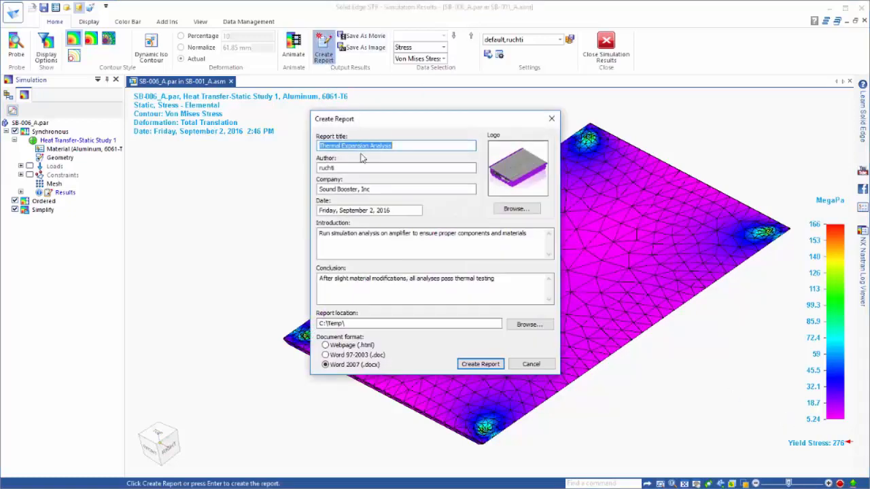
{"action": "left_click", "coordinate": [480, 364]}
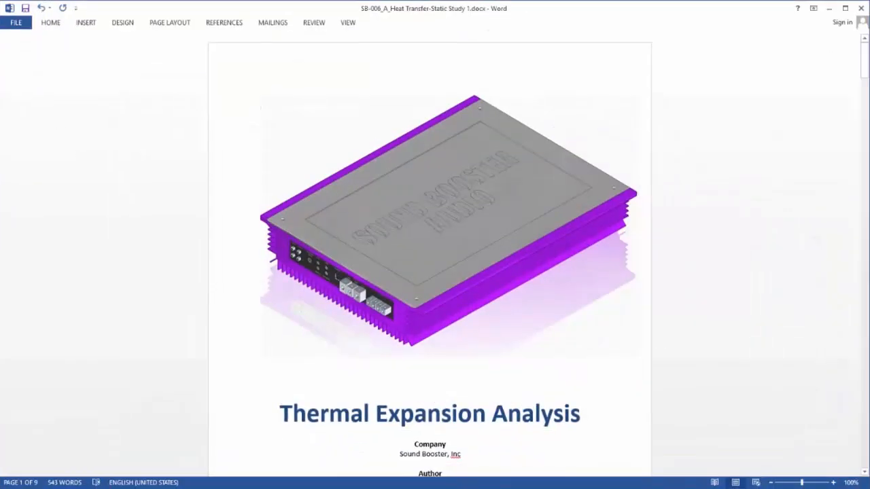
{"action": "scroll", "coordinate": [501, 340], "scroll_direction": "down", "scroll_amount": 10}
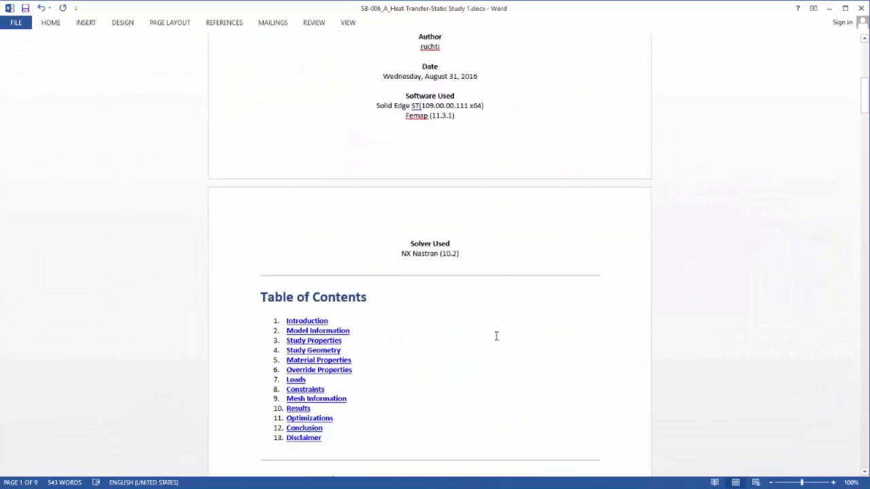
{"action": "scroll", "coordinate": [310, 394], "scroll_direction": "down", "scroll_amount": 20}
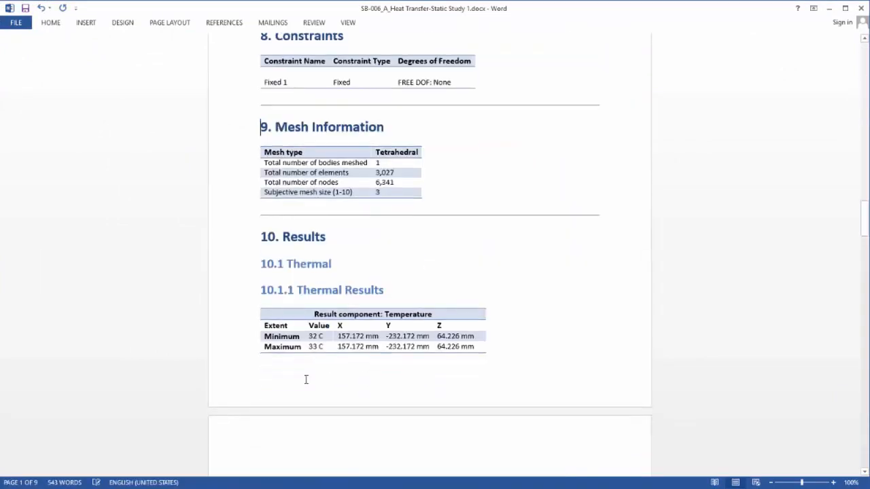
{"action": "scroll", "coordinate": [325, 370], "scroll_direction": "down", "scroll_amount": 20}
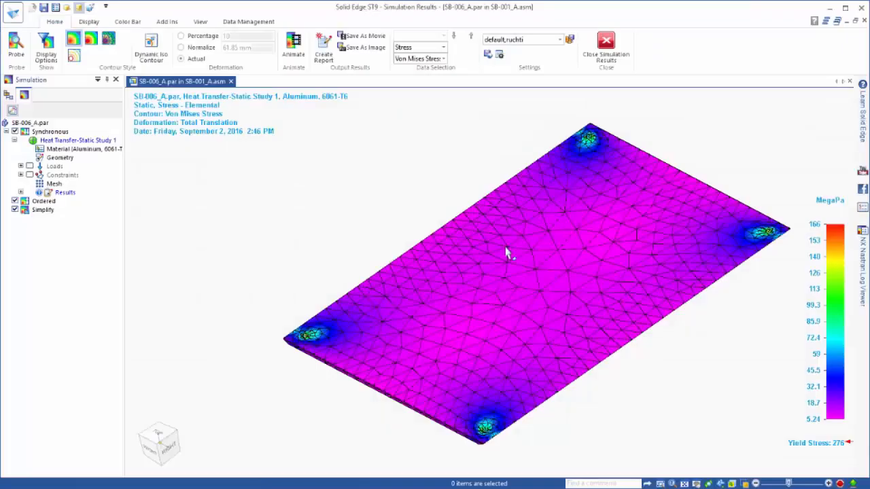
- Close the simulation results and restore the plate's hidden Cutout 1, Round 2 and Protrusion 2 features
{"action": "left_click", "coordinate": [605, 44]}
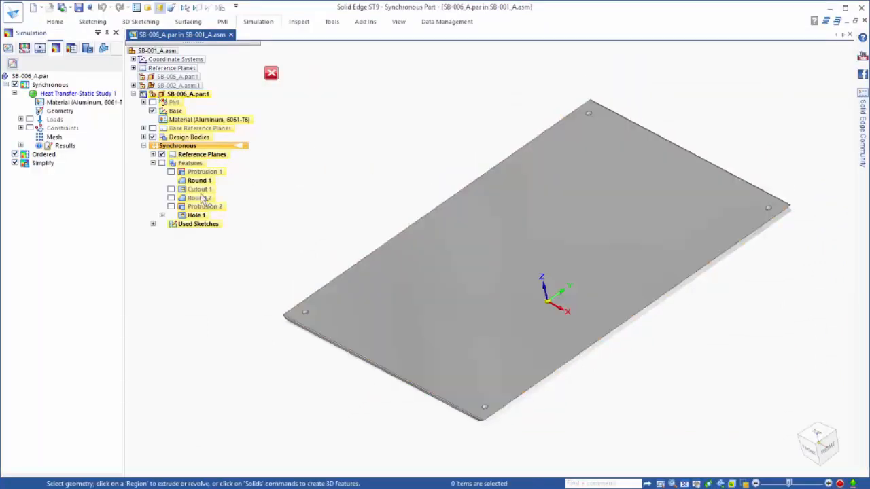
{"action": "left_click", "coordinate": [199, 189]}
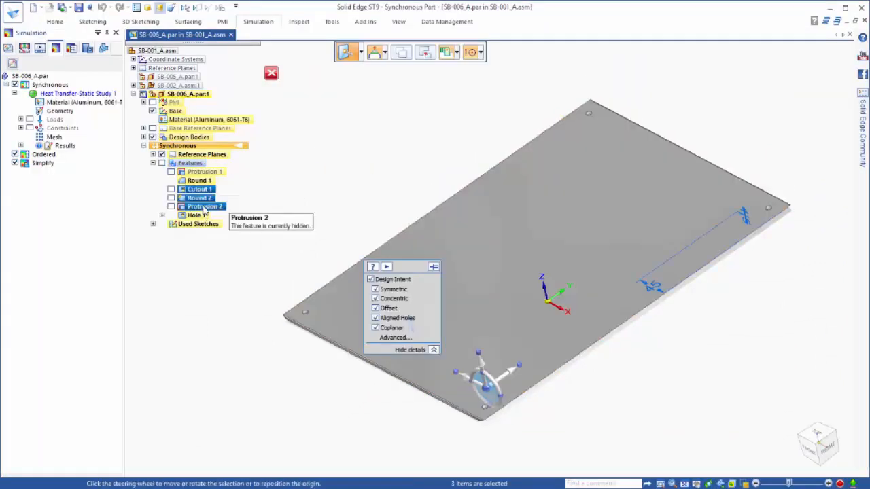
{"action": "right_click", "coordinate": [204, 208]}
{"action": "left_click", "coordinate": [230, 348]}
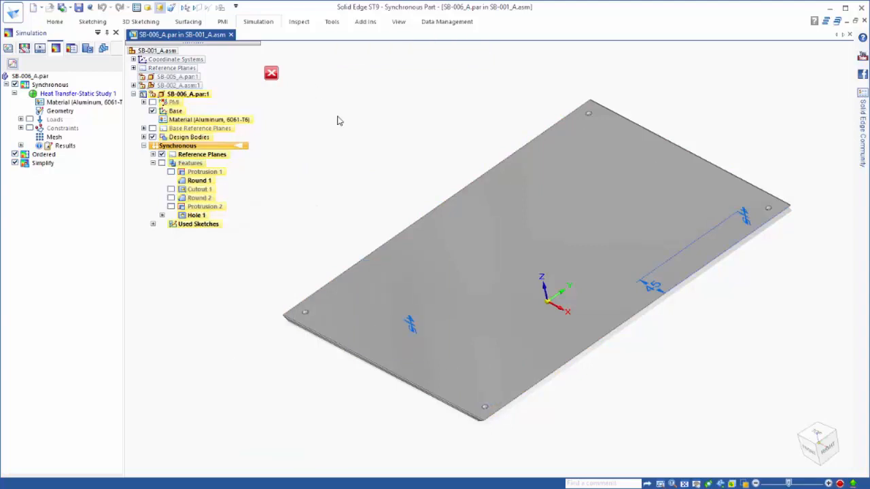
- Finish editing the cover plate in place and show all components in the amplifier assembly
{"action": "left_click", "coordinate": [271, 73]}
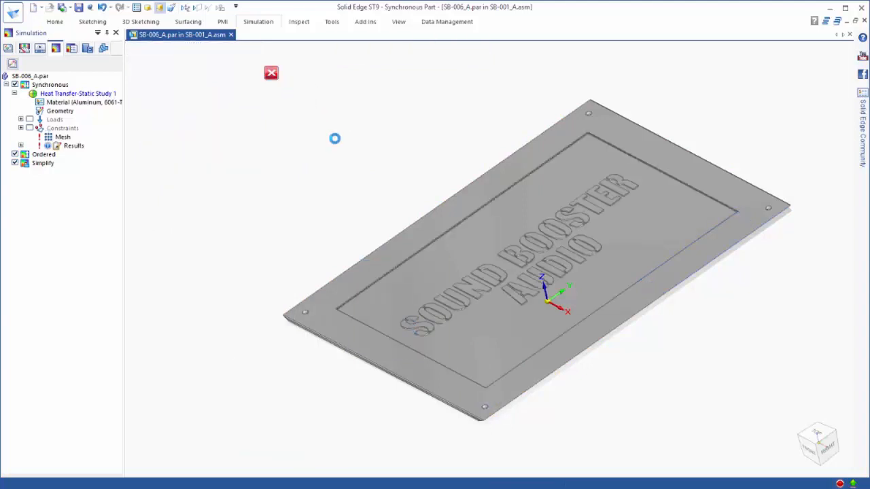
{"action": "right_click", "coordinate": [337, 143]}
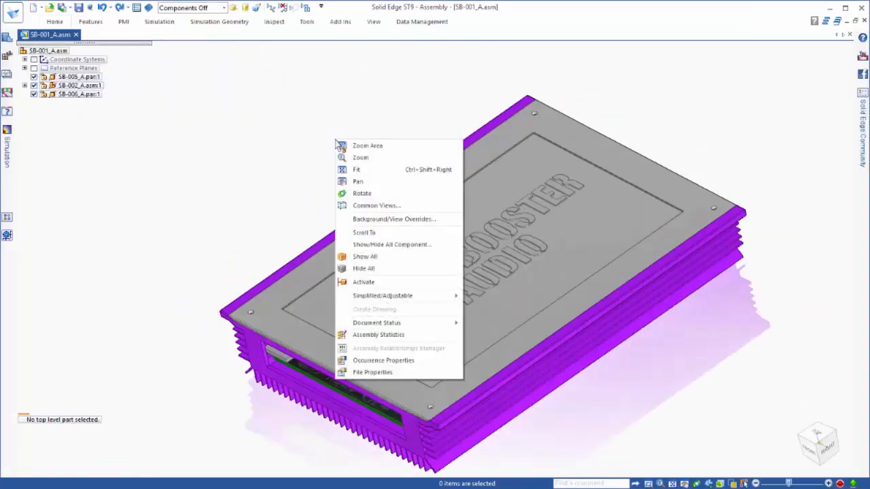
{"action": "left_click", "coordinate": [377, 255]}
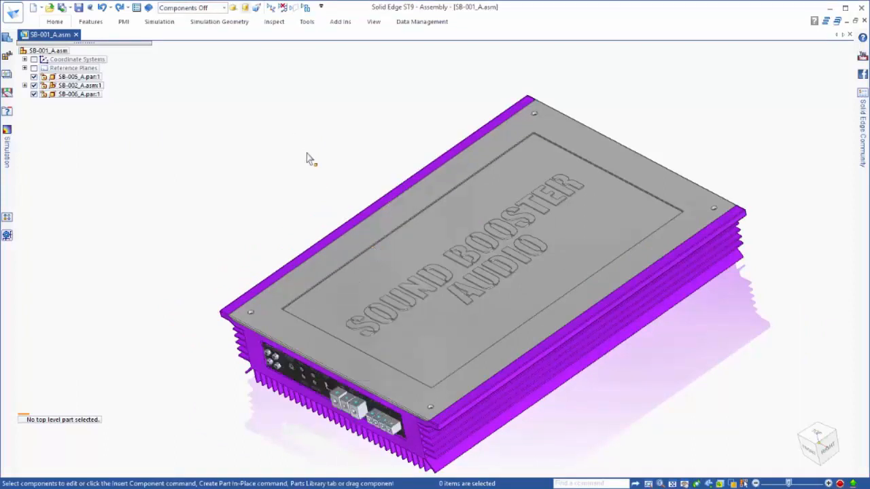